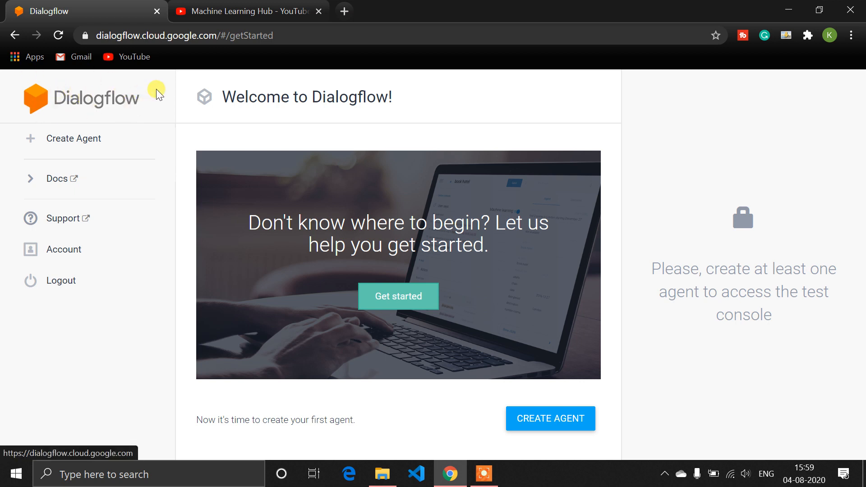
- Open the form for creating a new agent and dismiss the error notification
{"action": "left_click", "coordinate": [193, 34]}
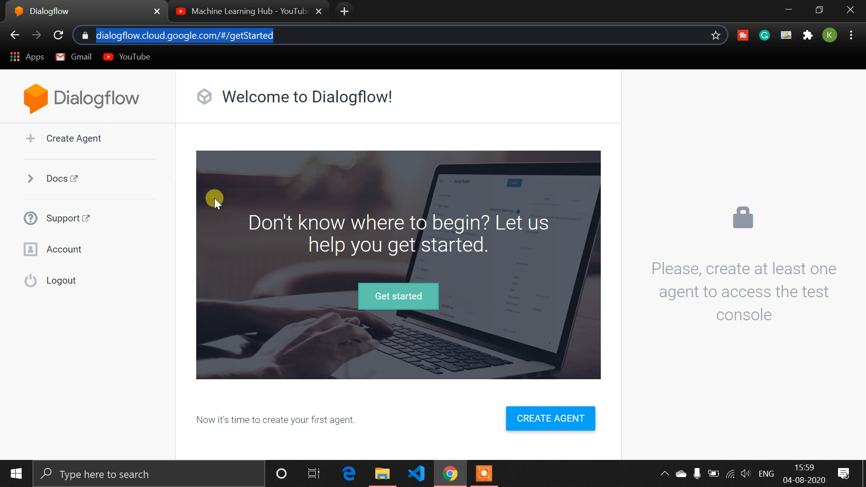
{"action": "left_click", "coordinate": [189, 199]}
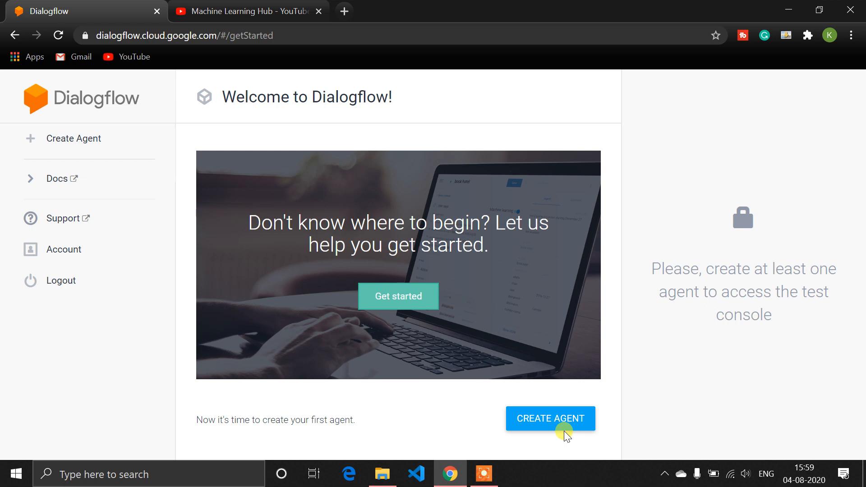
{"action": "left_click", "coordinate": [553, 421]}
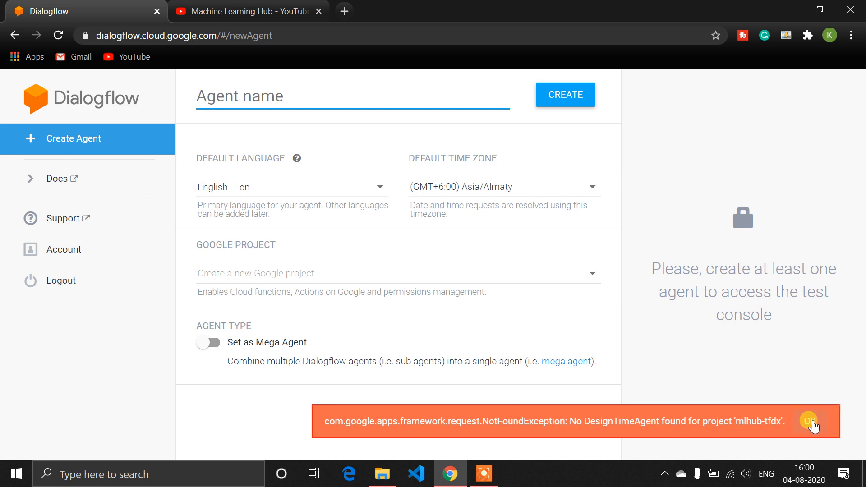
{"action": "left_click", "coordinate": [810, 422]}
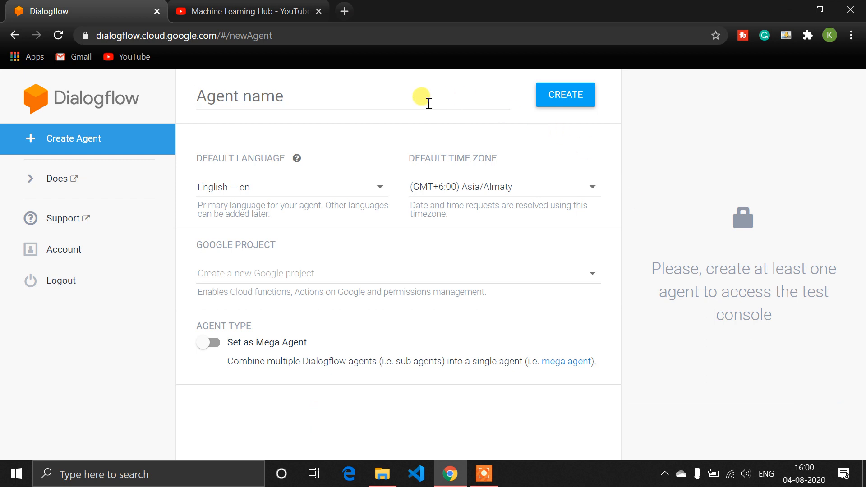
- Name the new agent Machine_Learning_Hub, create it with the default language and time zone, and dismiss the setup notice
{"action": "left_click", "coordinate": [426, 99]}
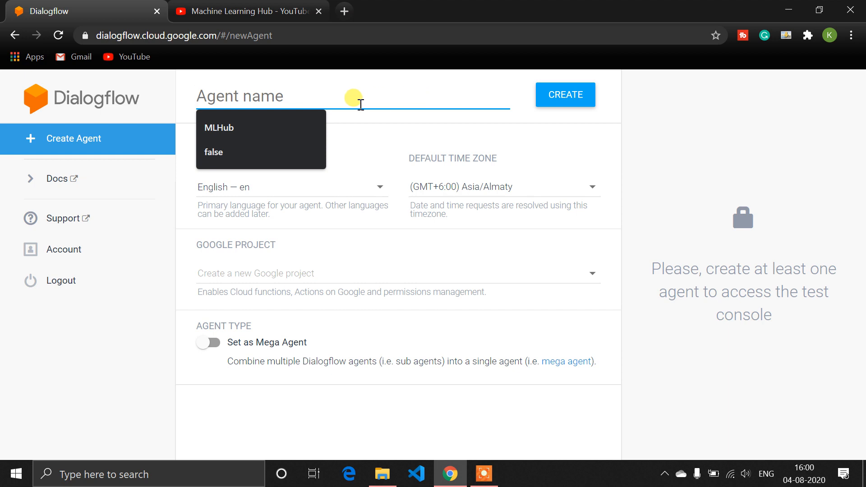
{"action": "type", "text": "Machine "}
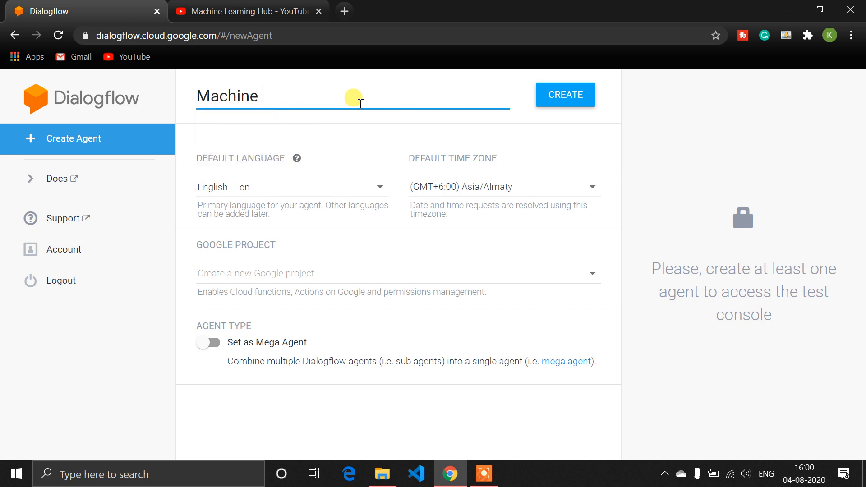
{"action": "type", "text": "Learning"}
{"action": "key", "text": "BackSpace"}
{"action": "key", "text": "BackSpace"}
{"action": "key", "text": "BackSpace"}
{"action": "key", "text": "BackSpace"}
{"action": "key", "text": "BackSpace"}
{"action": "key", "text": "BackSpace"}
{"action": "key", "text": "BackSpace"}
{"action": "key", "text": "BackSpace"}
{"action": "key", "text": "BackSpace"}
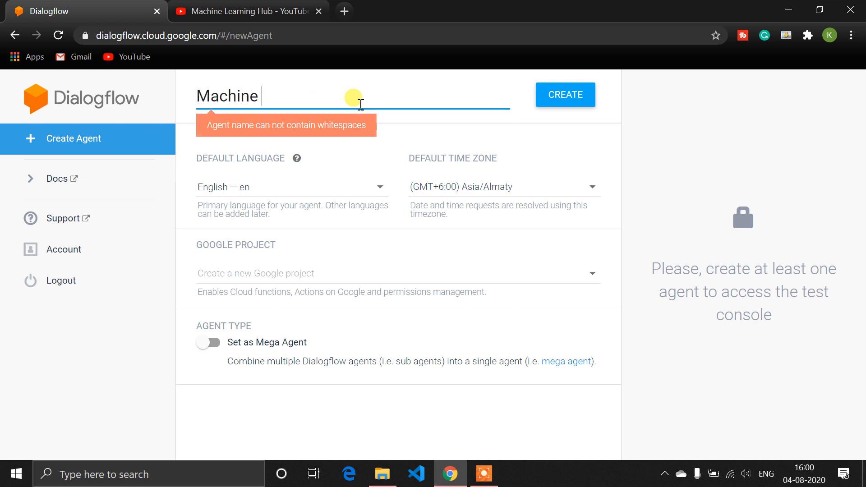
{"action": "type", "text": "_Learning"}
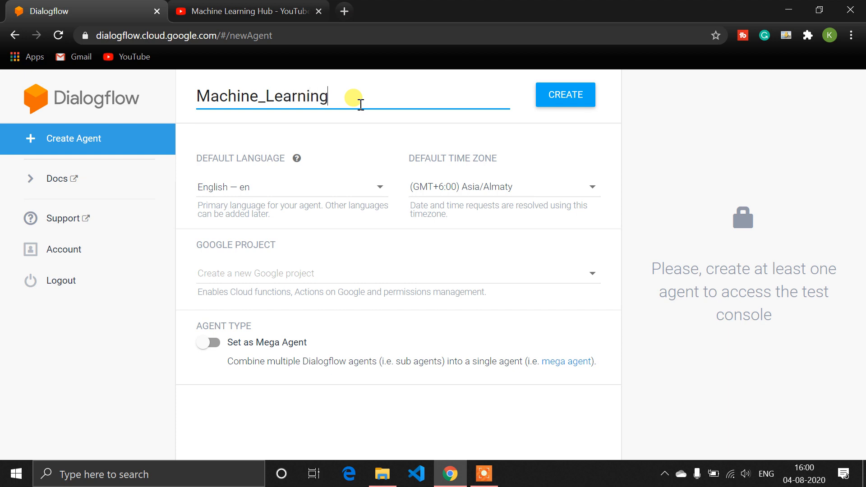
{"action": "type", "text": "_Hub"}
{"action": "left_click", "coordinate": [589, 94]}
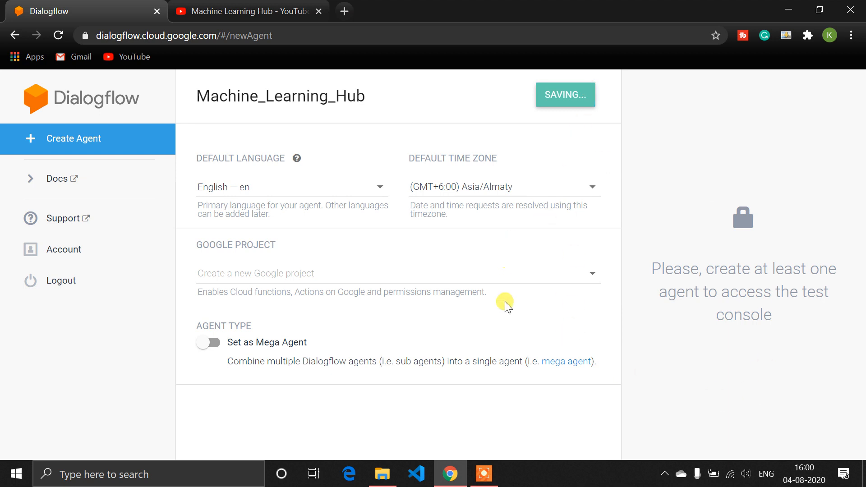
{"action": "mouse_move", "coordinate": [476, 484]}
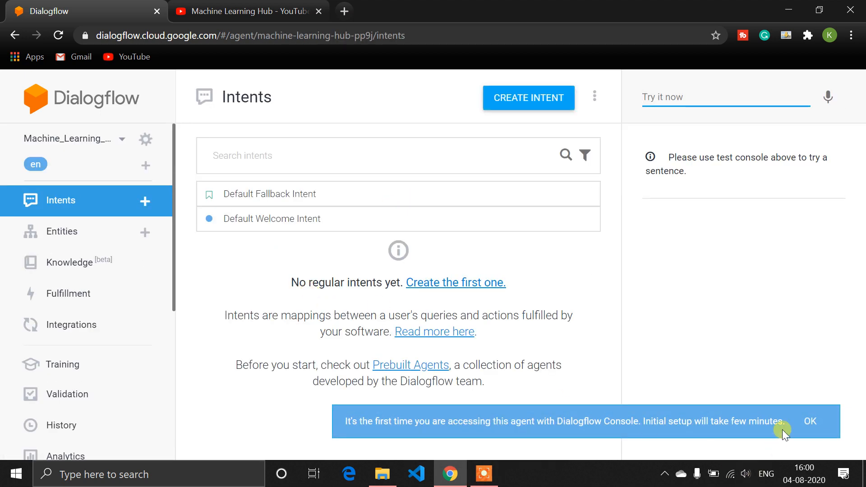
{"action": "left_click", "coordinate": [811, 430]}
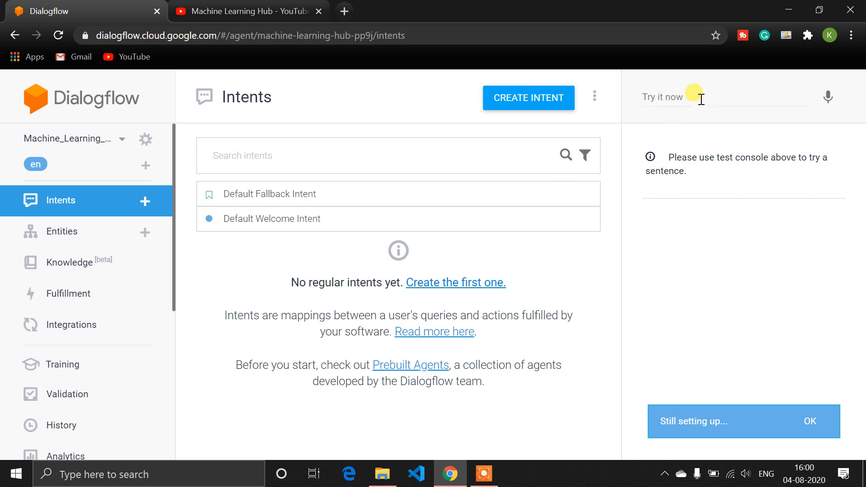
- Test the agent's welcome intent in the test console with the messages "Hi" and "hello"
{"action": "left_click", "coordinate": [681, 98]}
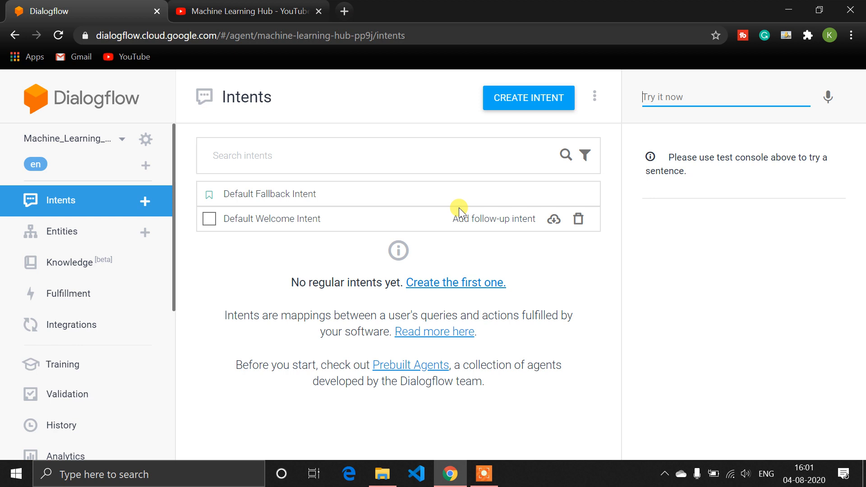
{"action": "type", "text": "Hi"}
{"action": "key", "text": "Return"}
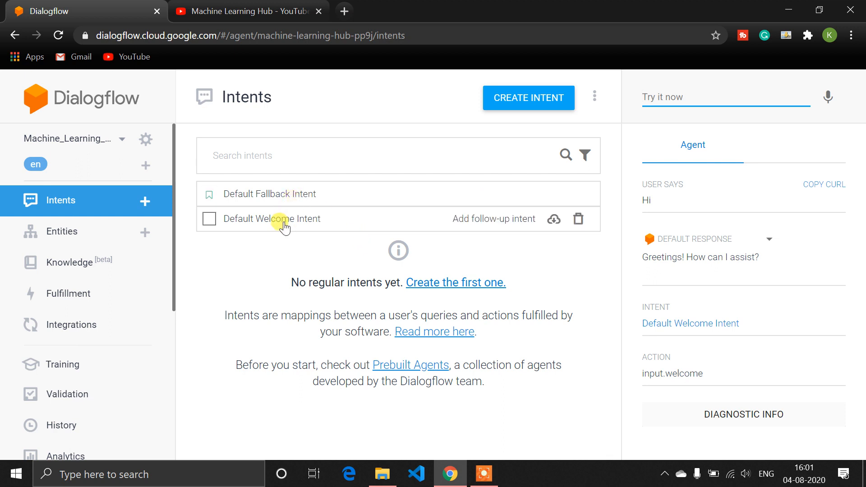
{"action": "left_click", "coordinate": [682, 98]}
{"action": "left_click", "coordinate": [682, 99]}
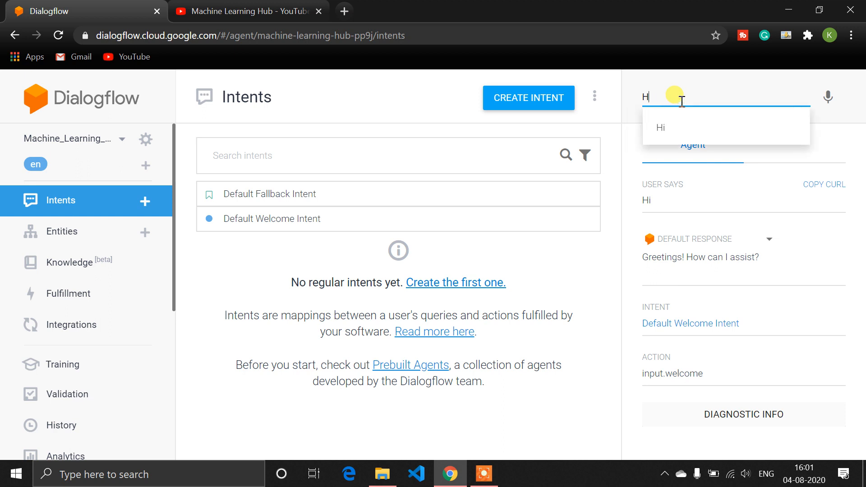
{"action": "type", "text": "hello"}
{"action": "key", "text": "Return"}
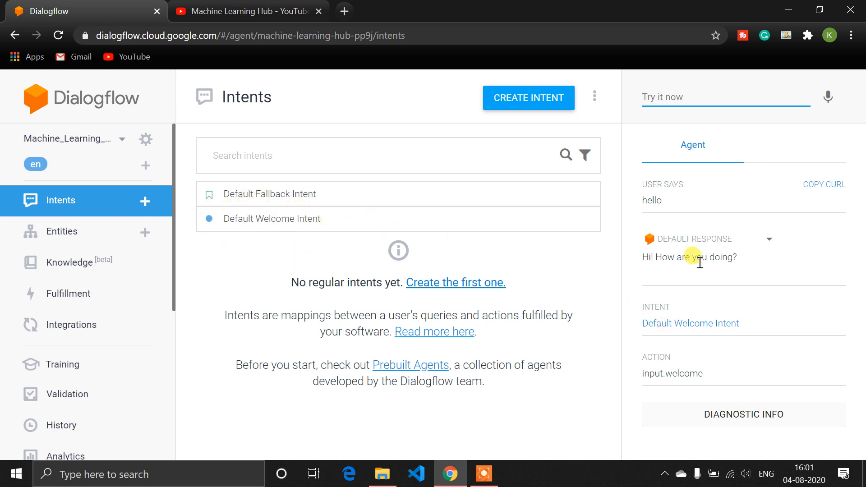
{"action": "left_click_drag", "start_coordinate": [698, 260], "coordinate": [747, 265]}
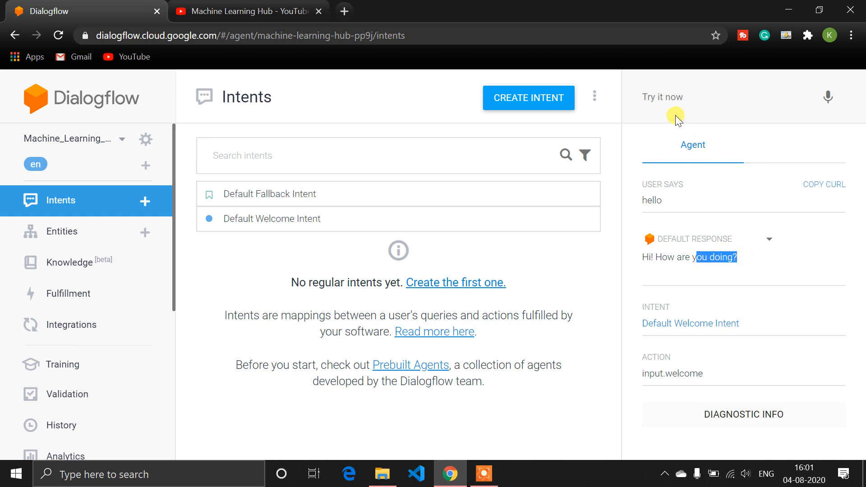
- Test the agent's fallback intent in the test console with the nonsense messages "njsnjs n" and "jdnvjj"
{"action": "left_click", "coordinate": [678, 98]}
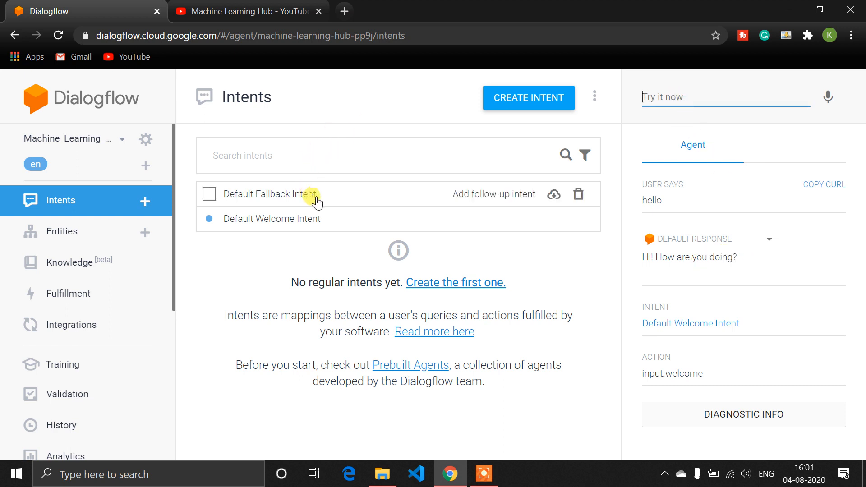
{"action": "left_click", "coordinate": [678, 91]}
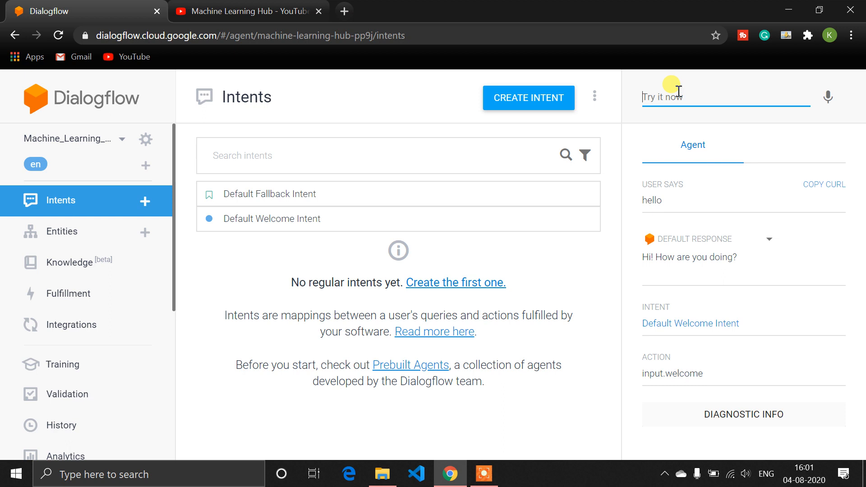
{"action": "type", "text": "njsnjs n"}
{"action": "key", "text": "Return"}
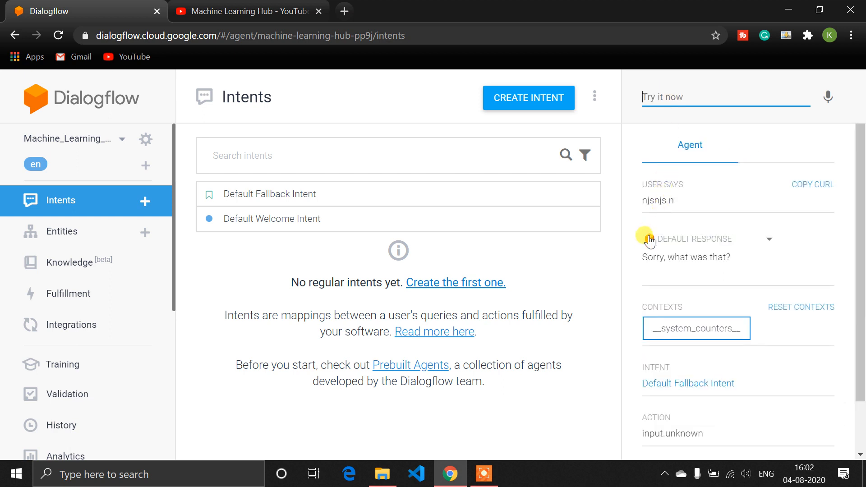
{"action": "left_click_drag", "start_coordinate": [641, 254], "coordinate": [775, 264]}
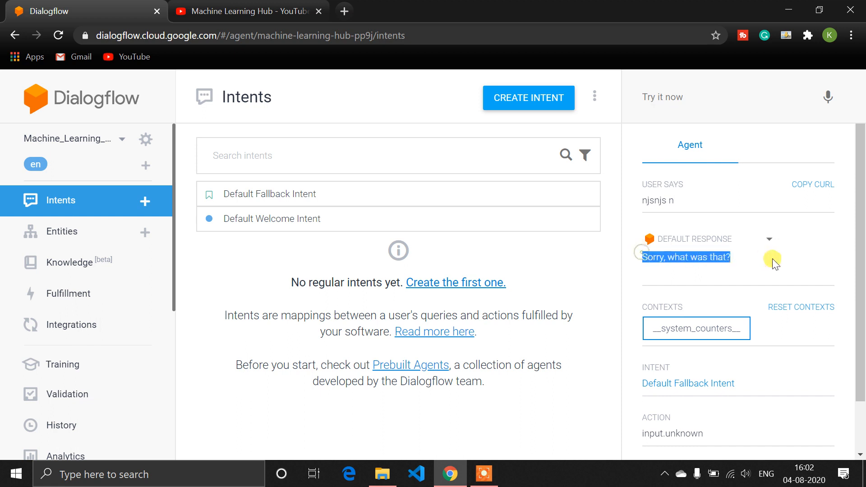
{"action": "left_click", "coordinate": [692, 88]}
{"action": "type", "text": "jdnvjj"}
{"action": "key", "text": "Return"}
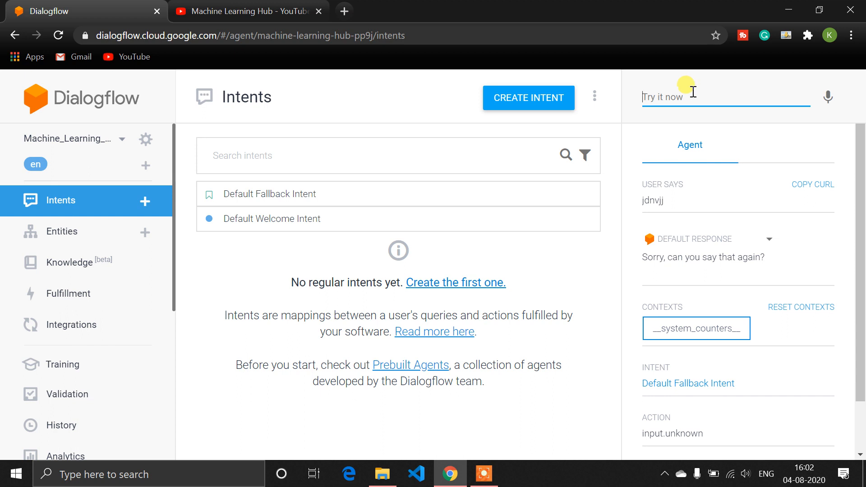
{"action": "left_click_drag", "start_coordinate": [642, 252], "coordinate": [776, 269]}
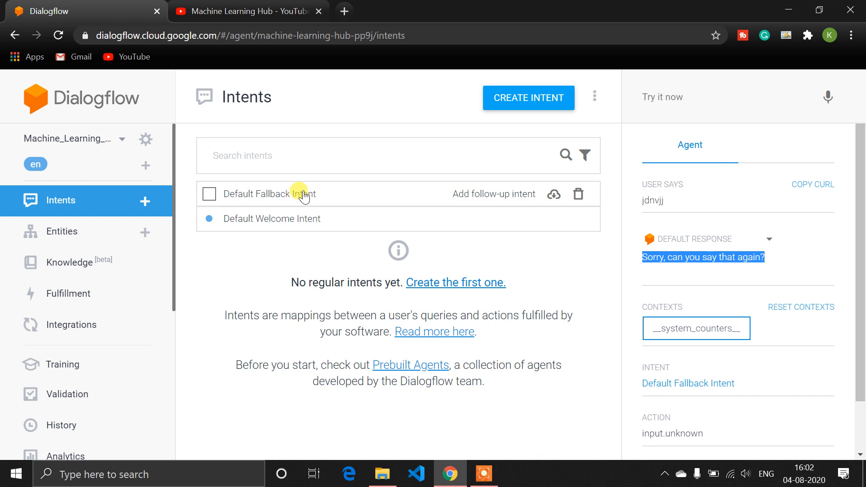
{"action": "left_click", "coordinate": [373, 153]}
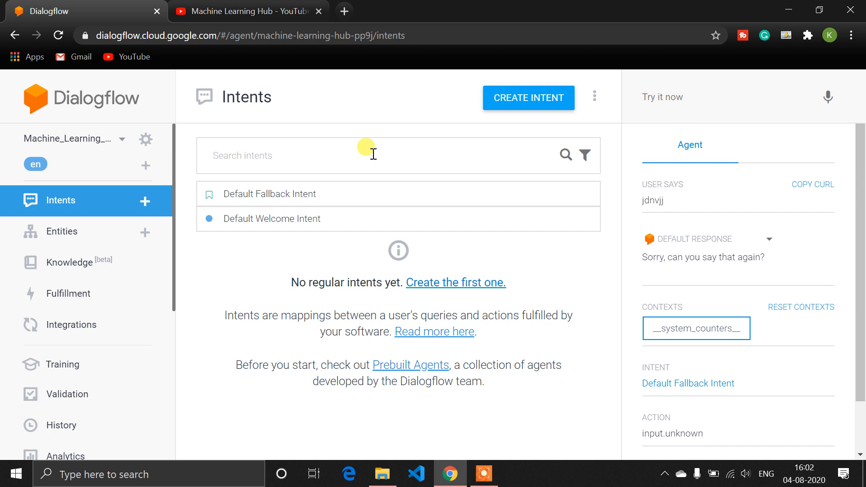
- Start a new intent and open its training phrases for entering user expressions
{"action": "left_click", "coordinate": [499, 104]}
{"action": "left_click", "coordinate": [516, 103]}
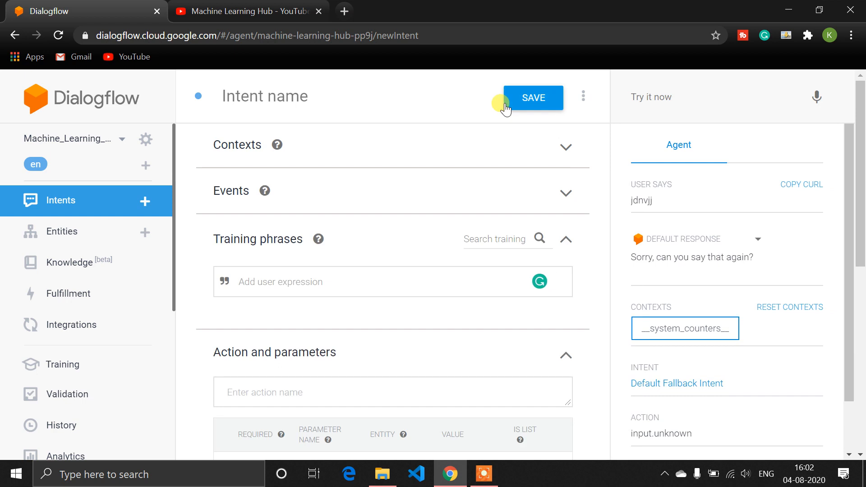
{"action": "scroll", "coordinate": [335, 302], "scroll_direction": "down", "scroll_amount": 4}
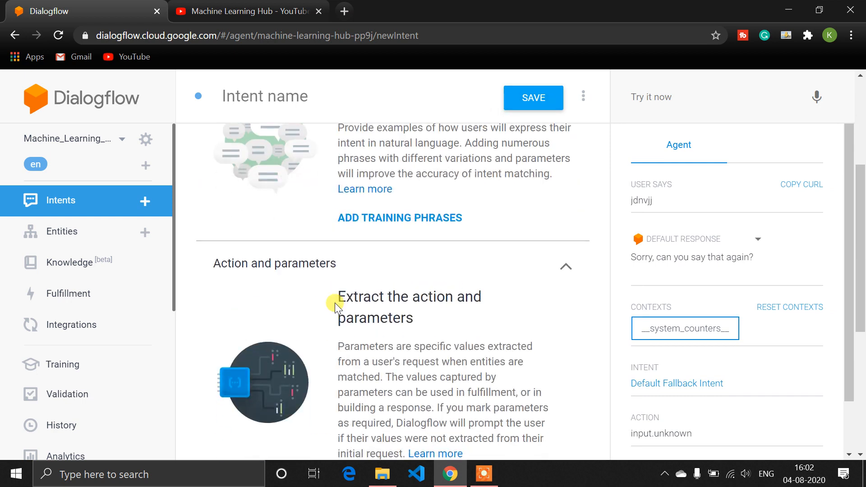
{"action": "scroll", "coordinate": [334, 303], "scroll_direction": "up", "scroll_amount": 4}
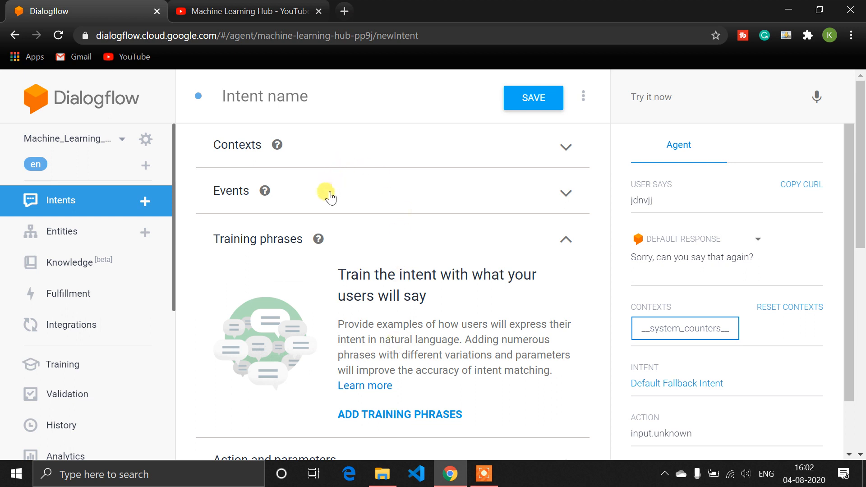
{"action": "scroll", "coordinate": [367, 251], "scroll_direction": "down", "scroll_amount": 2}
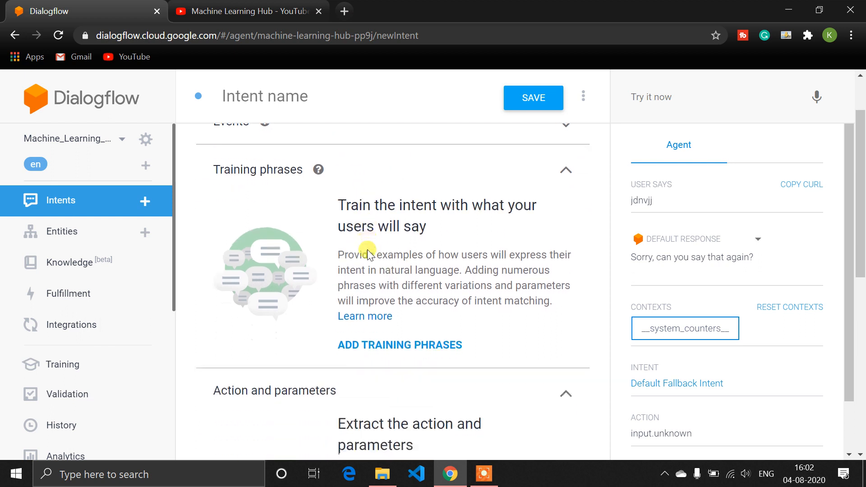
{"action": "left_click", "coordinate": [369, 346]}
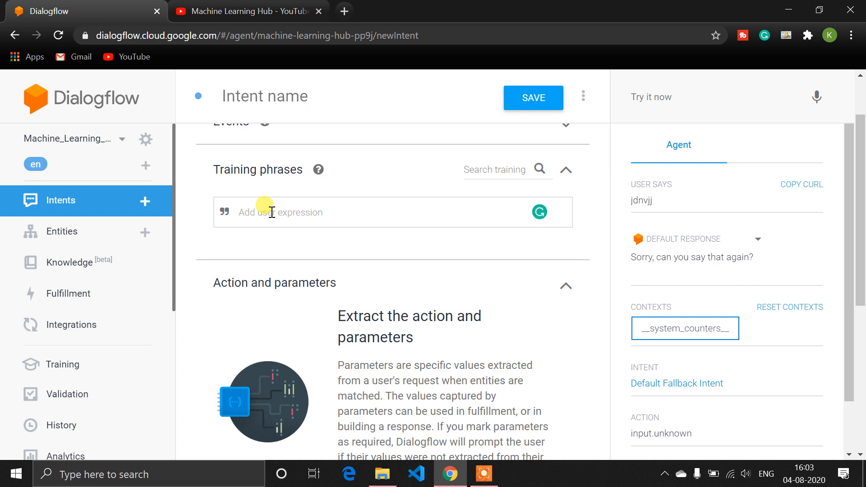
- Name the new intent name_of_chatbot
{"action": "scroll", "coordinate": [269, 212], "scroll_direction": "up", "scroll_amount": 2}
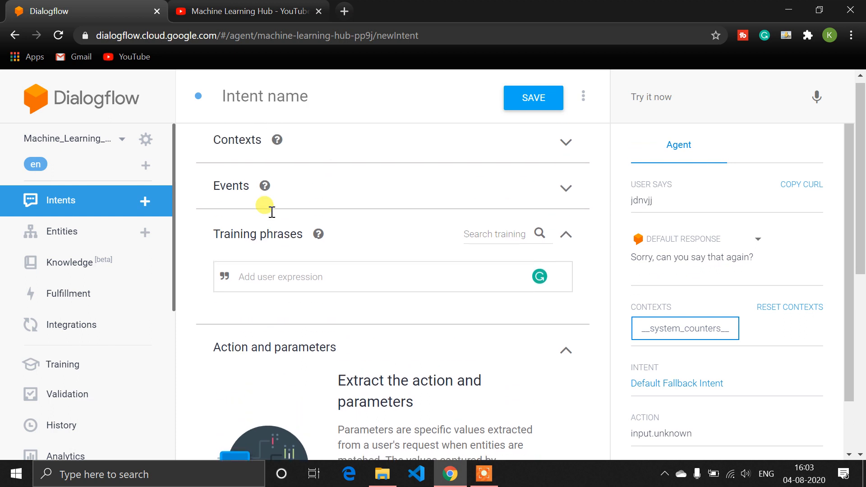
{"action": "left_click", "coordinate": [288, 100]}
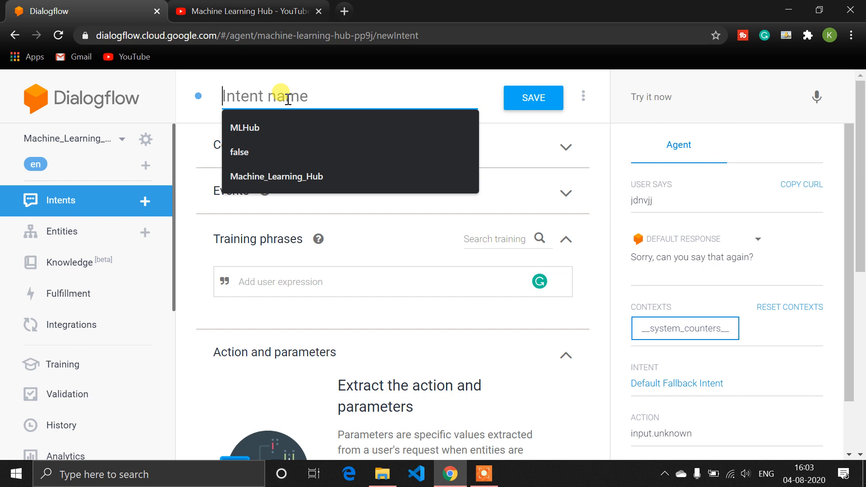
{"action": "type", "text": "name"}
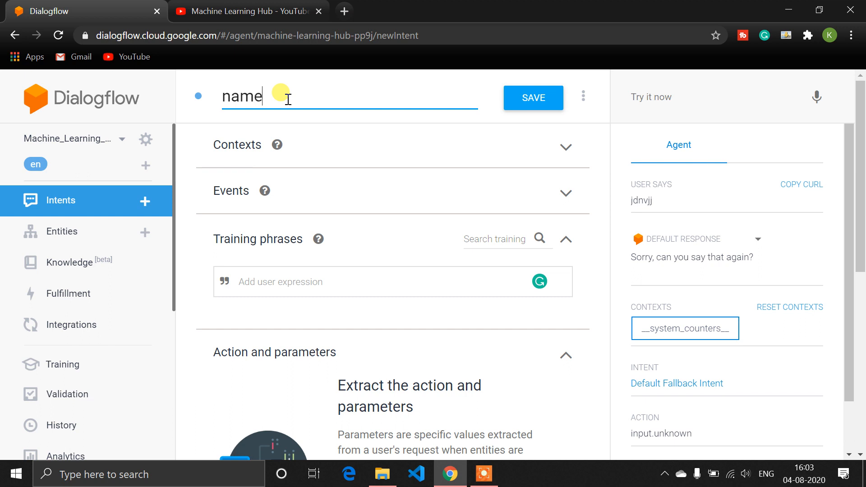
{"action": "type", "text": "_of_chatbot"}
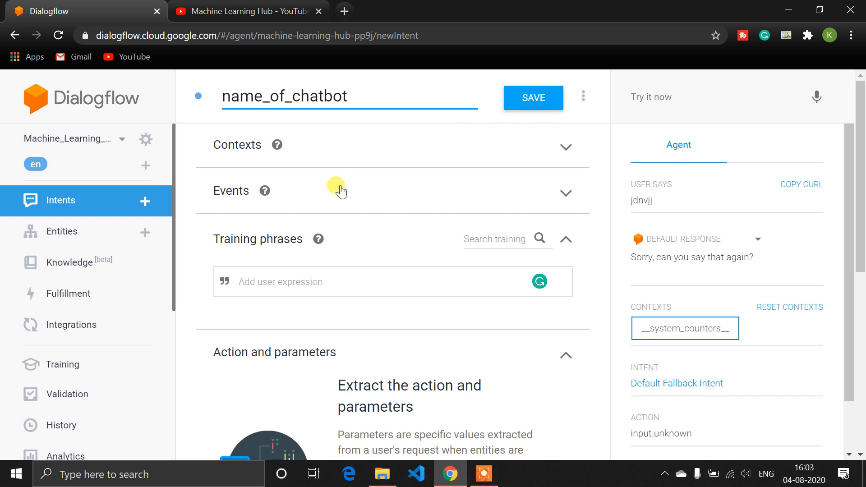
- Add the training phrases "what is the name" and "what is your name" to the name_of_chatbot intent
{"action": "left_click", "coordinate": [299, 281]}
{"action": "scroll", "coordinate": [353, 289], "scroll_direction": "down", "scroll_amount": 1}
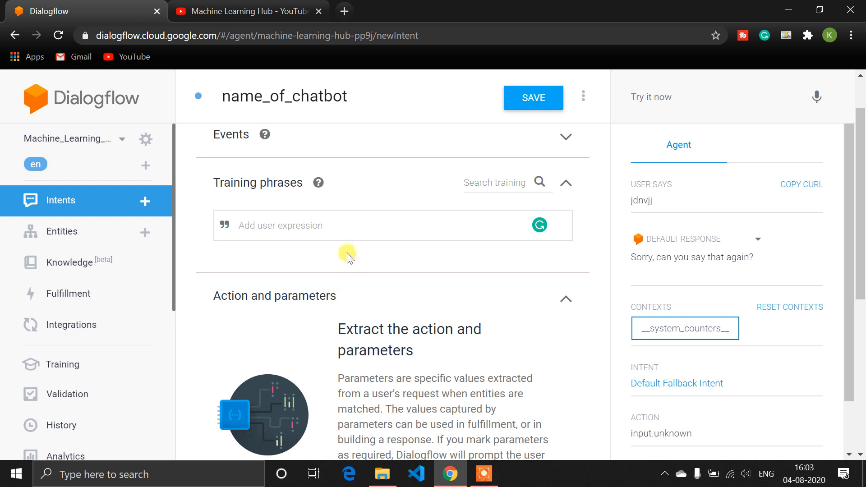
{"action": "scroll", "coordinate": [339, 242], "scroll_direction": "up", "scroll_amount": 1}
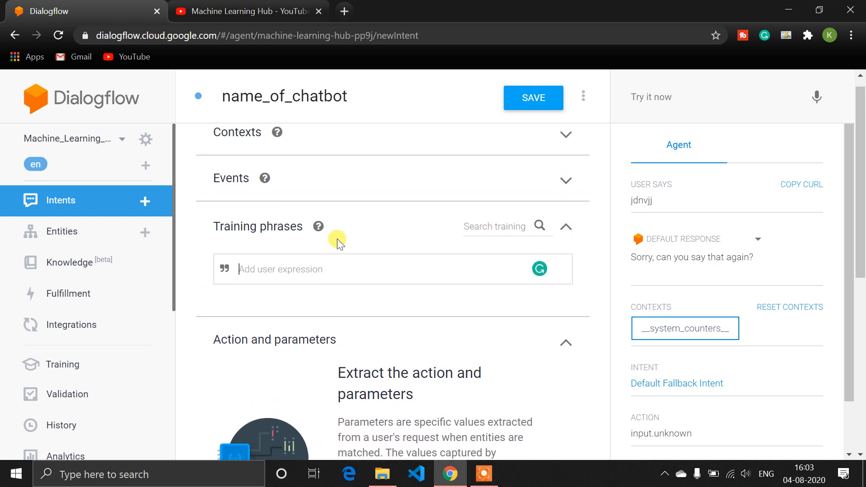
{"action": "left_click", "coordinate": [305, 266]}
{"action": "type", "text": "what"}
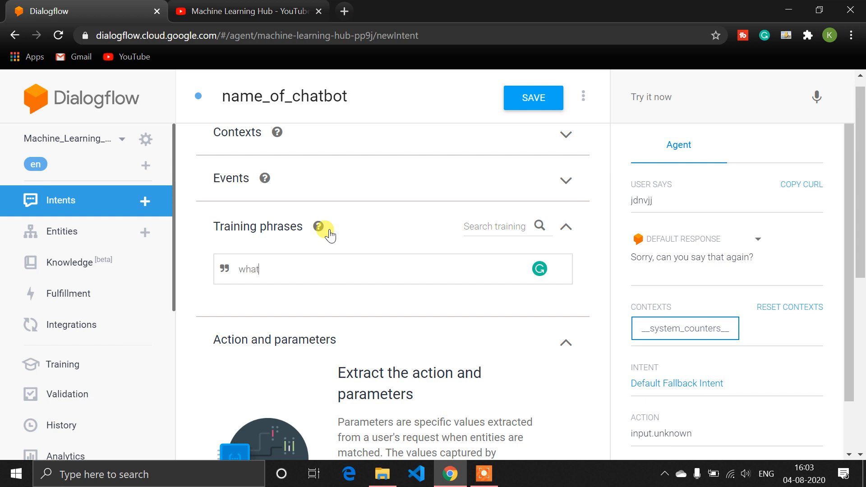
{"action": "type", "text": " is the name"}
{"action": "key", "text": "Return"}
{"action": "type", "text": "w"}
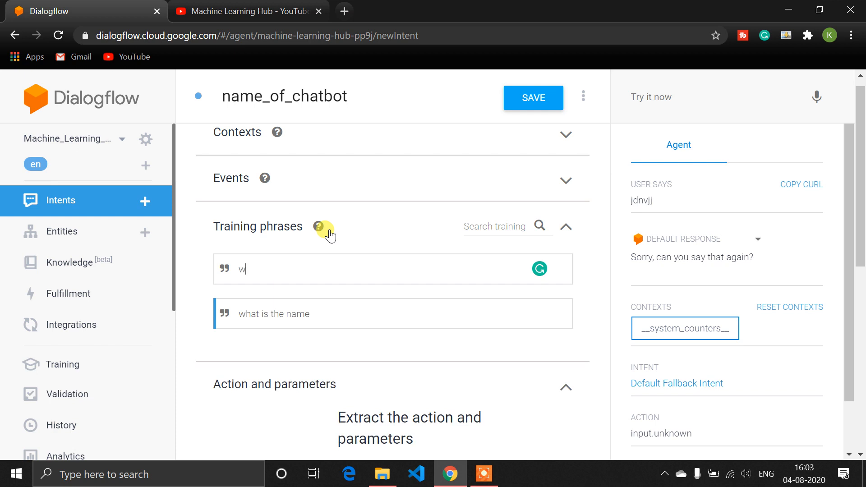
{"action": "type", "text": "hat is your name"}
{"action": "key", "text": "Return"}
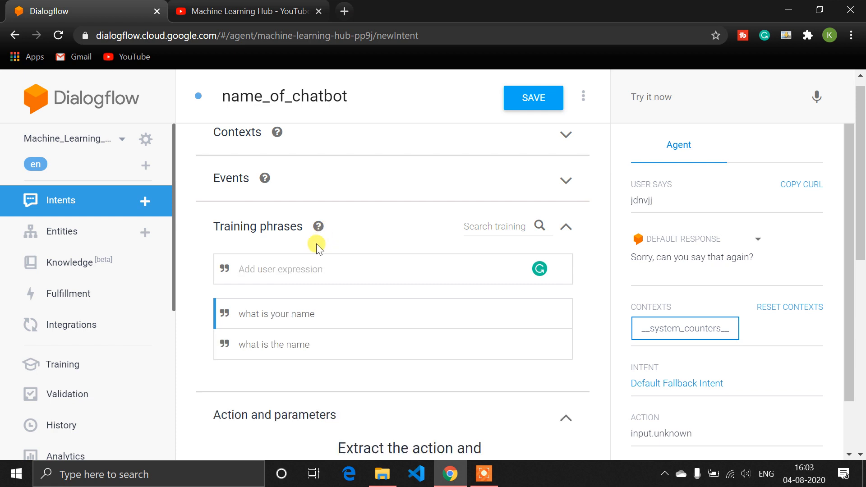
- Add the training phrases "what is your good name" and "can you tell me your name"
{"action": "type", "text": "what is your"}
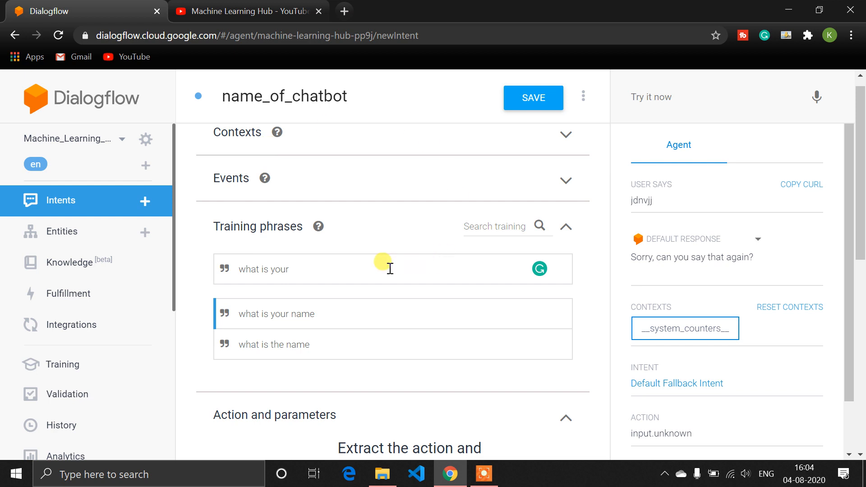
{"action": "type", "text": "good name"}
{"action": "key", "text": "Return"}
{"action": "type", "text": "can you tell me your name"}
{"action": "key", "text": "Return"}
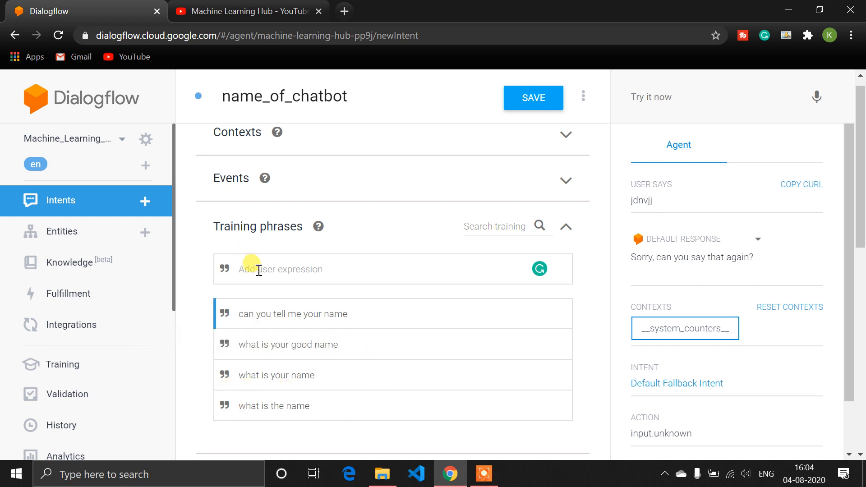
- Add the training phrase "your good name please?" to the intent
{"action": "scroll", "coordinate": [258, 269], "scroll_direction": "down", "scroll_amount": 2}
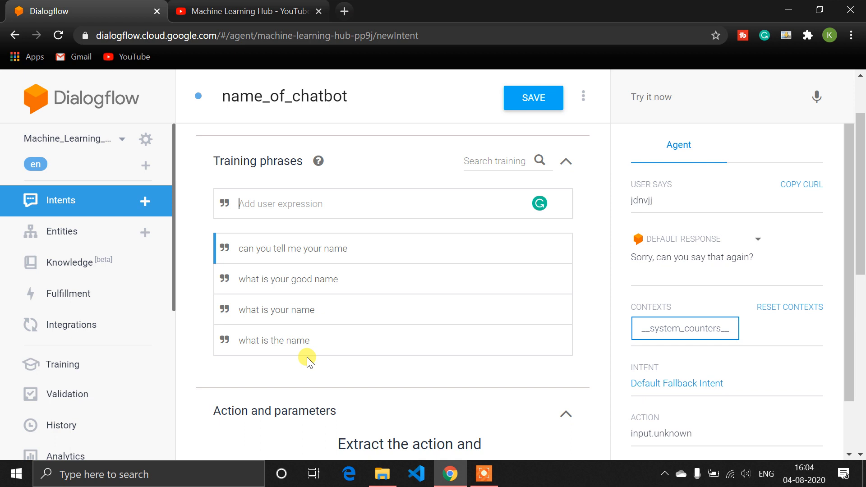
{"action": "left_click", "coordinate": [308, 212]}
{"action": "type", "text": "your goo"}
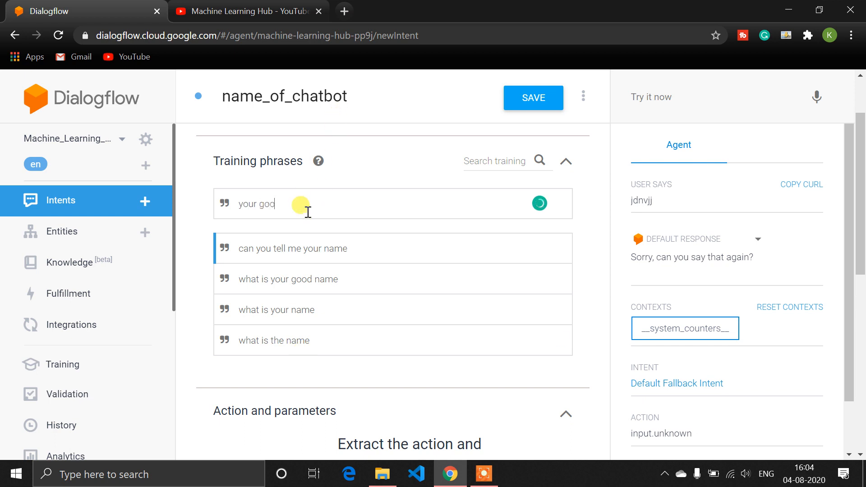
{"action": "type", "text": "d name please?"}
{"action": "mouse_move", "coordinate": [326, 199]}
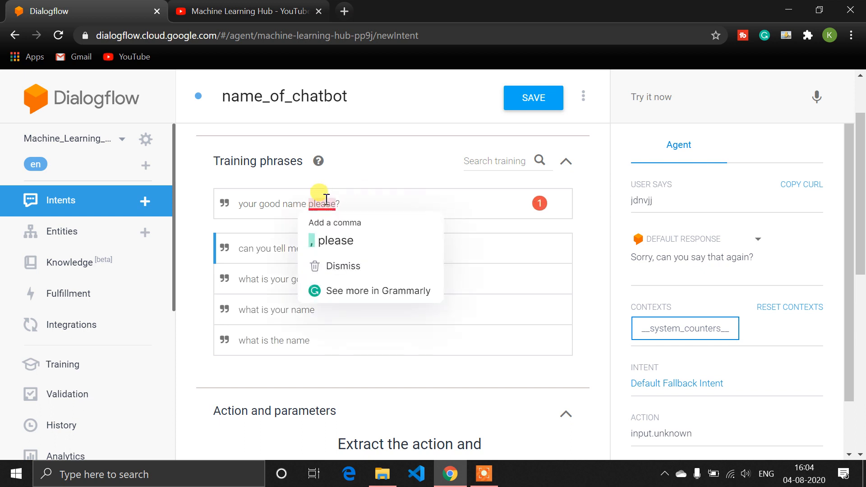
{"action": "left_click", "coordinate": [350, 229]}
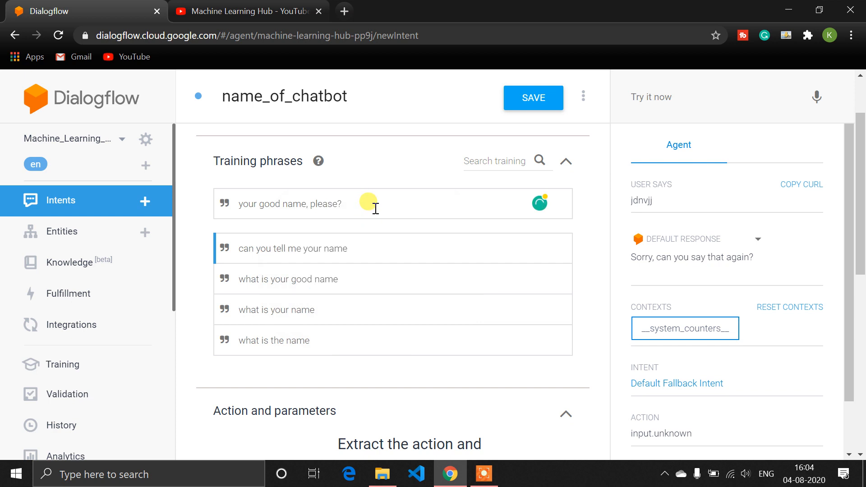
{"action": "key", "text": "Return"}
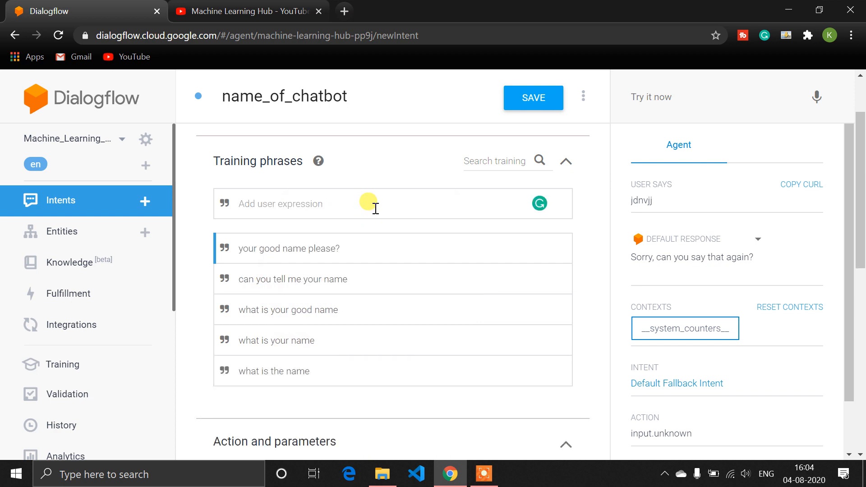
- Add a text response to the intent reading "My name is Jarvis, I am the AI Chatbot."
{"action": "scroll", "coordinate": [375, 209], "scroll_direction": "down", "scroll_amount": 6}
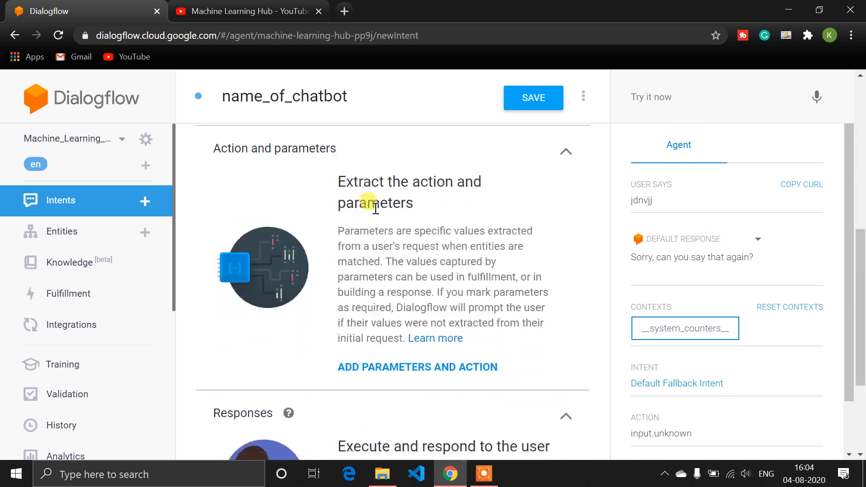
{"action": "scroll", "coordinate": [375, 209], "scroll_direction": "down", "scroll_amount": 2}
{"action": "scroll", "coordinate": [342, 335], "scroll_direction": "down", "scroll_amount": 1}
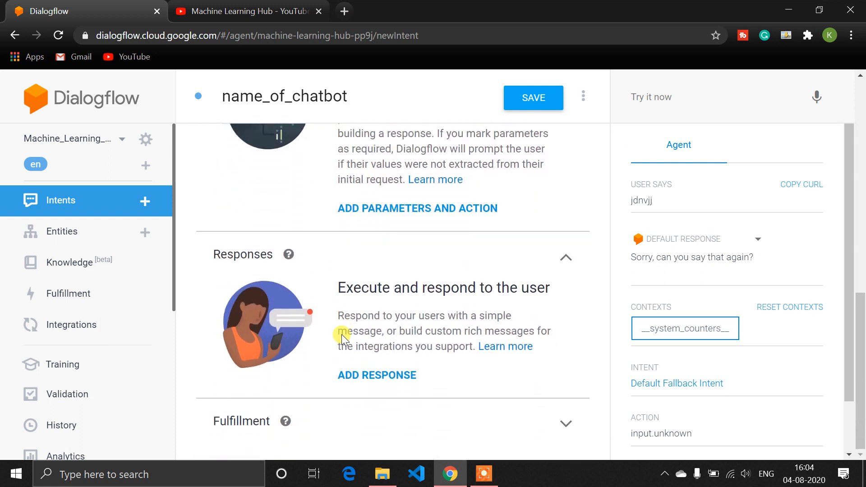
{"action": "left_click", "coordinate": [356, 384]}
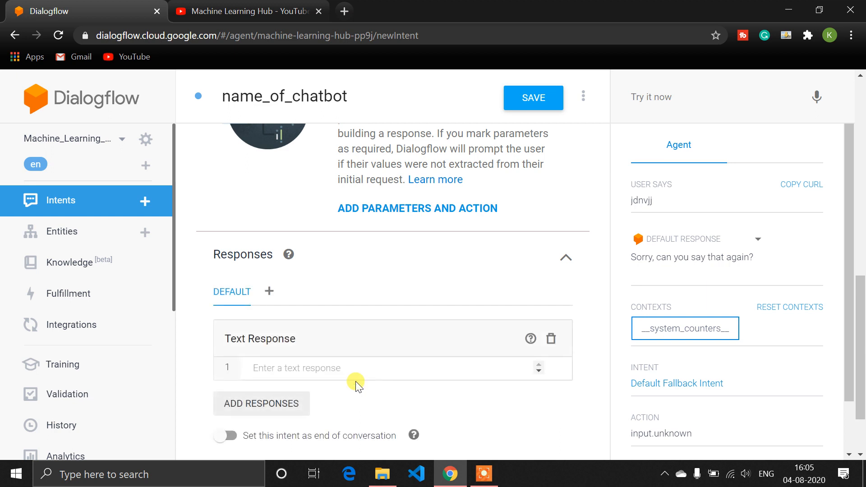
{"action": "scroll", "coordinate": [359, 381], "scroll_direction": "down", "scroll_amount": 1}
{"action": "scroll", "coordinate": [359, 315], "scroll_direction": "up", "scroll_amount": 8}
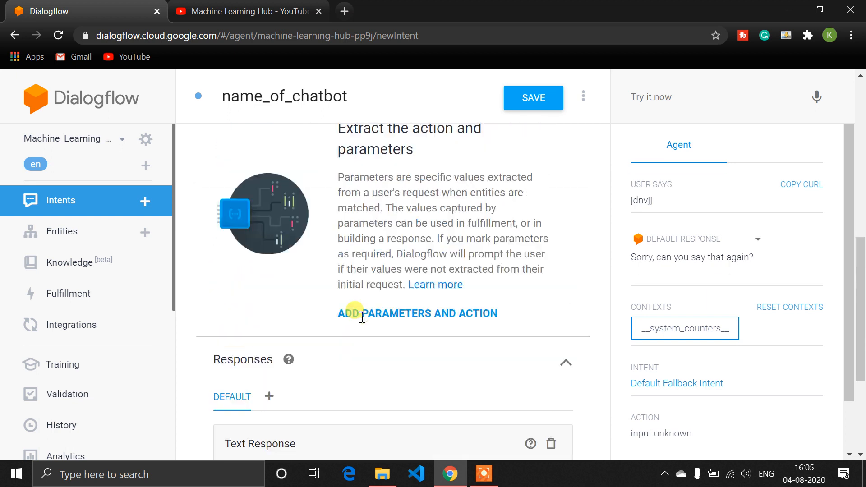
{"action": "scroll", "coordinate": [398, 300], "scroll_direction": "down", "scroll_amount": 8}
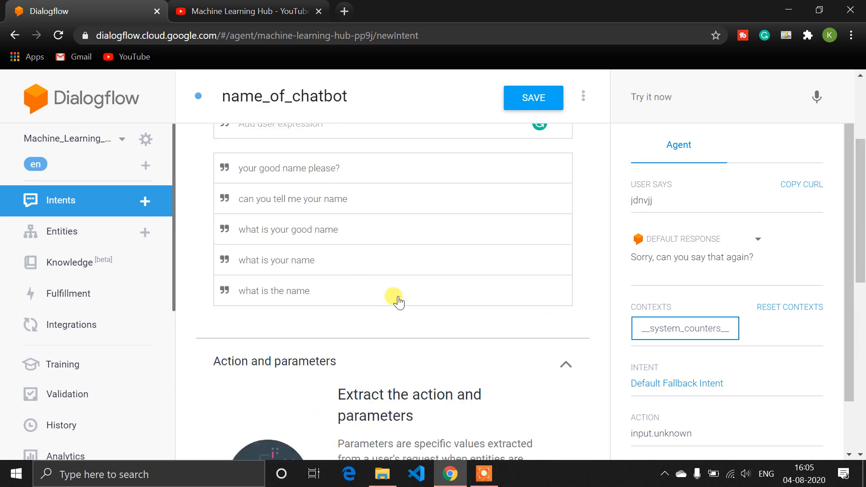
{"action": "left_click", "coordinate": [323, 333]}
{"action": "type", "text": "My name is Jarvis, "}
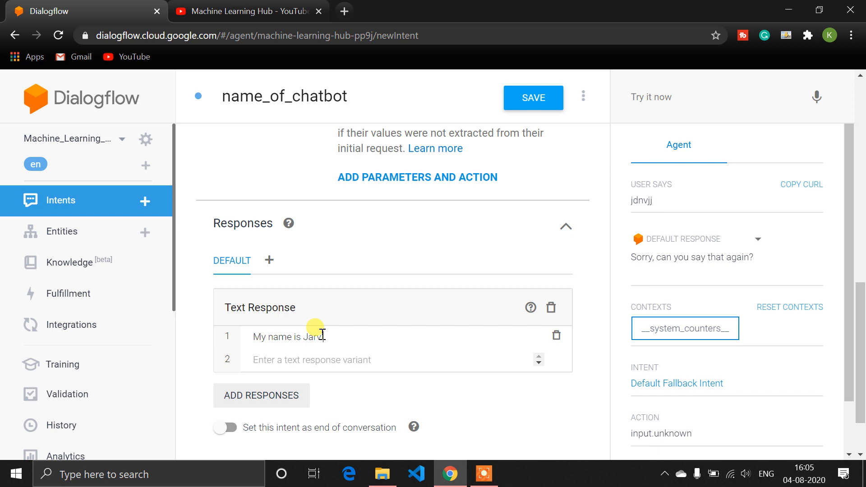
{"action": "type", "text": "I am the AI Chatbot."}
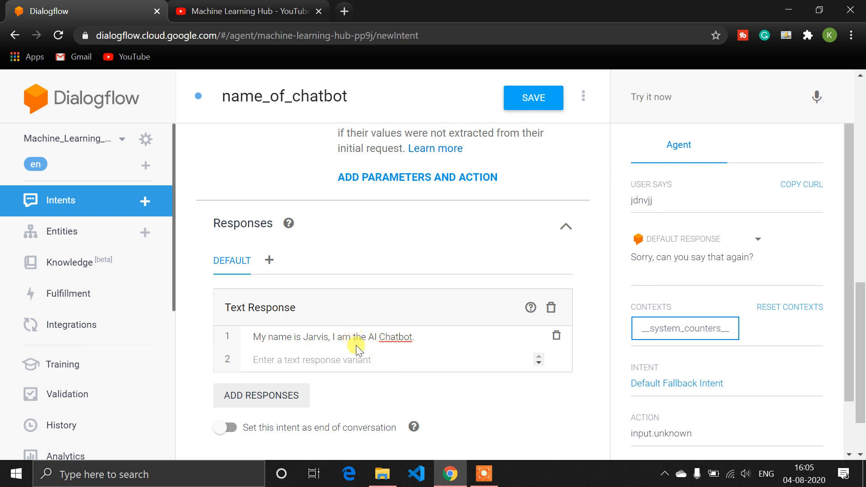
- Add a second text response variant reading "People call me Jarvis, I am the AI ChatBot"
{"action": "left_click", "coordinate": [347, 358]}
{"action": "scroll", "coordinate": [347, 359], "scroll_direction": "up", "scroll_amount": 12}
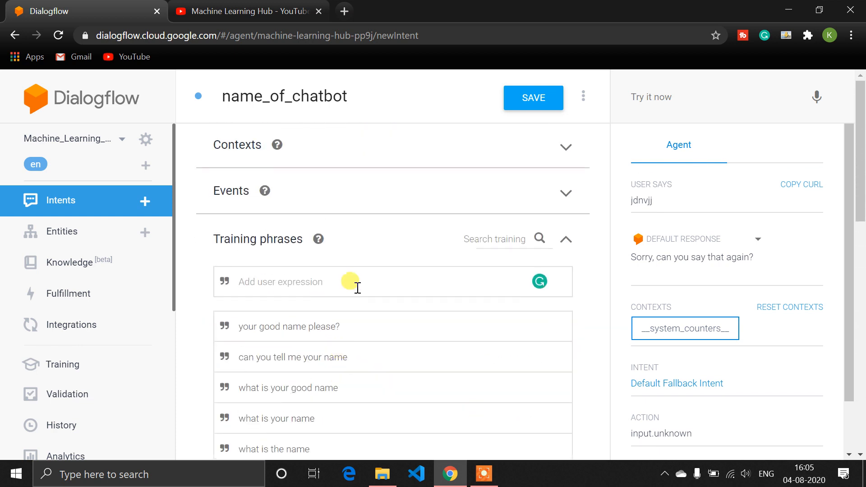
{"action": "scroll", "coordinate": [266, 378], "scroll_direction": "down", "scroll_amount": 11}
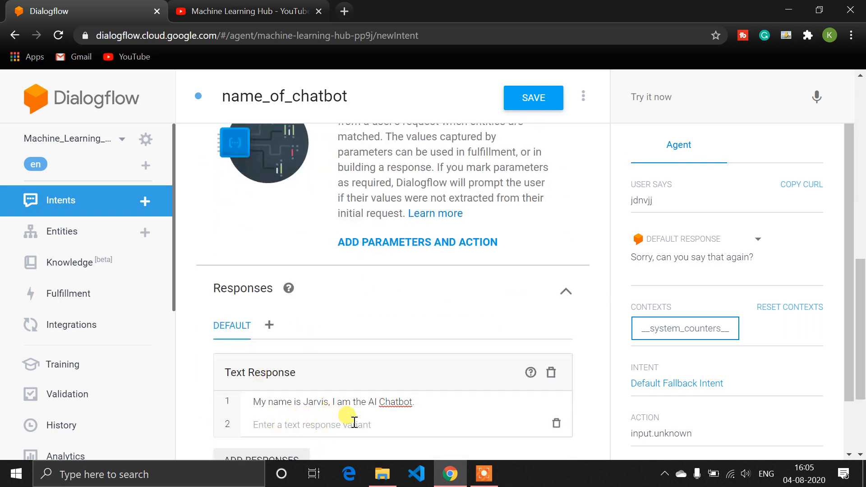
{"action": "scroll", "coordinate": [354, 423], "scroll_direction": "down", "scroll_amount": 1}
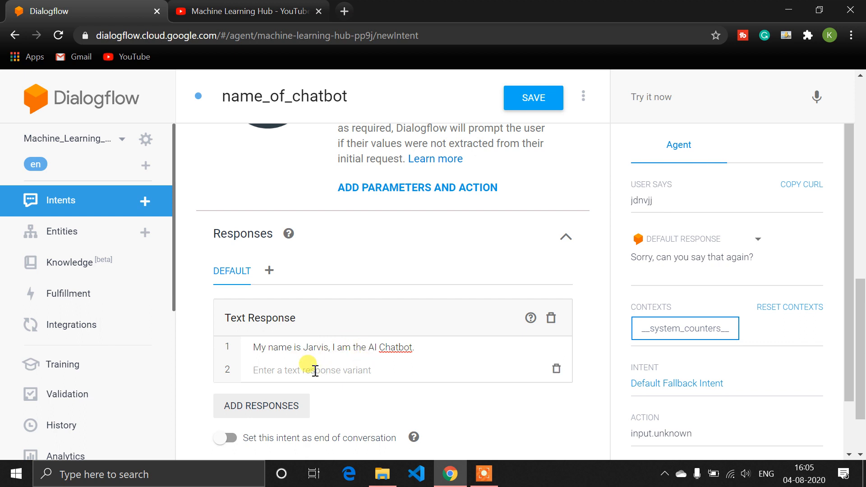
{"action": "type", "text": "Po"}
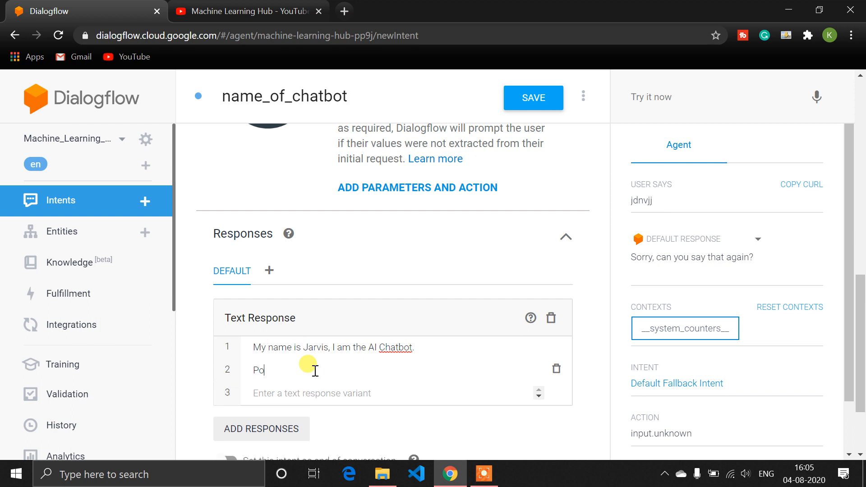
{"action": "type", "text": "eople call me Jarvis"}
{"action": "key", "text": "BackSpace"}
{"action": "type", "text": ", I am"}
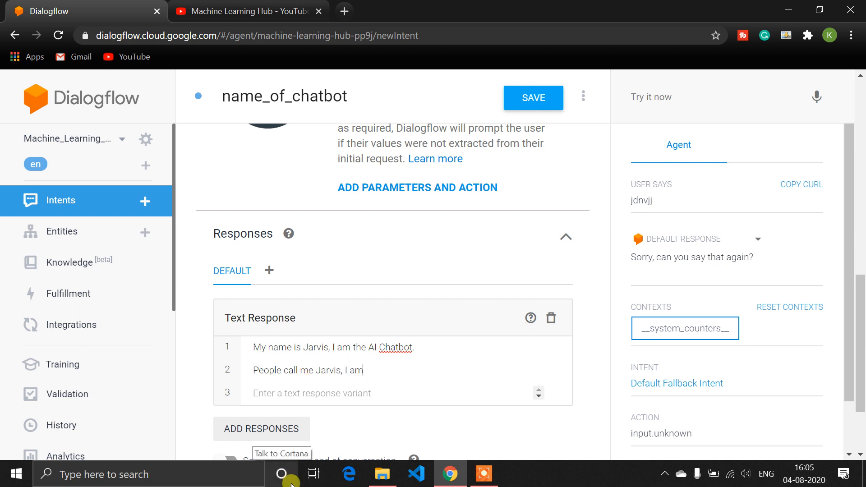
{"action": "type", "text": " the AI Chatbot"}
{"action": "key", "text": "BackSpace"}
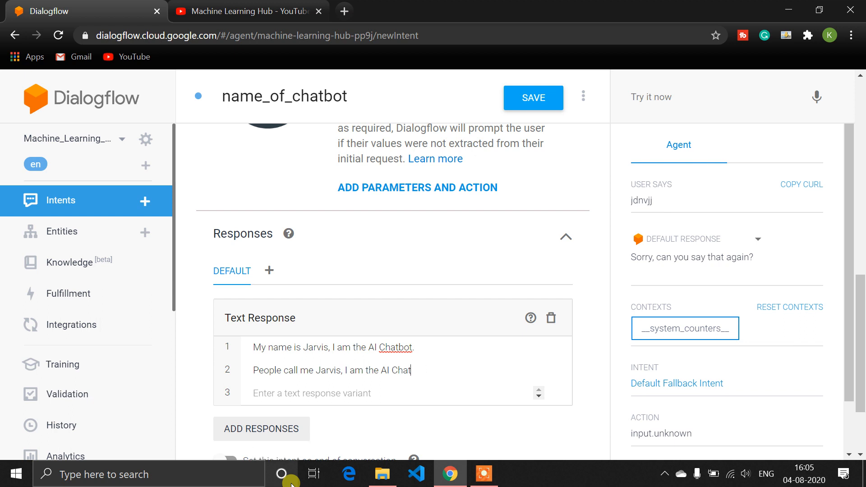
{"action": "type", "text": "Bot"}
{"action": "key", "text": "BackSpace"}
{"action": "type", "text": "it"}
- Review the intent's name and its training phrases, including "what is your name" and "what is the name"
{"action": "scroll", "coordinate": [407, 342], "scroll_direction": "up", "scroll_amount": 5}
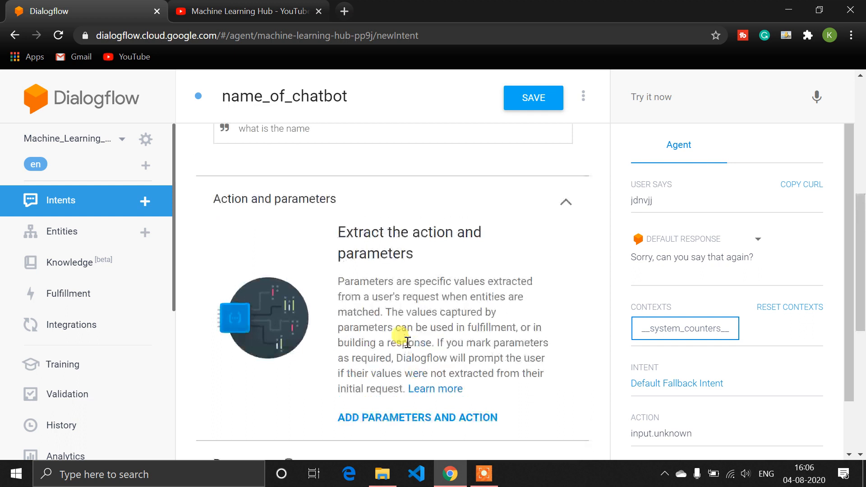
{"action": "scroll", "coordinate": [408, 342], "scroll_direction": "up", "scroll_amount": 6}
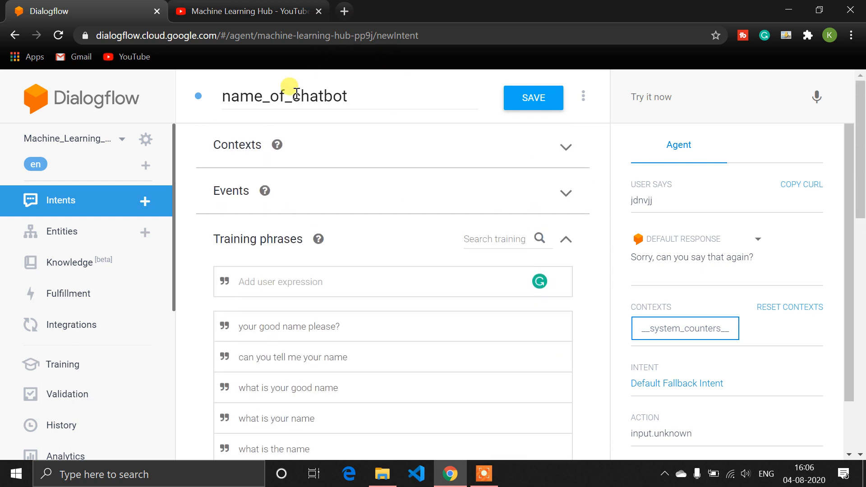
{"action": "scroll", "coordinate": [357, 367], "scroll_direction": "down", "scroll_amount": 5}
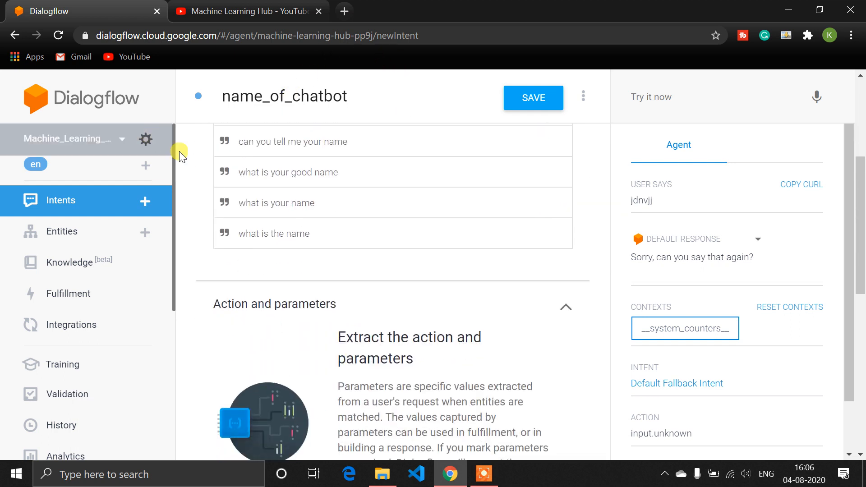
{"action": "scroll", "coordinate": [242, 312], "scroll_direction": "up", "scroll_amount": 3}
{"action": "left_click_drag", "start_coordinate": [246, 320], "coordinate": [344, 350]}
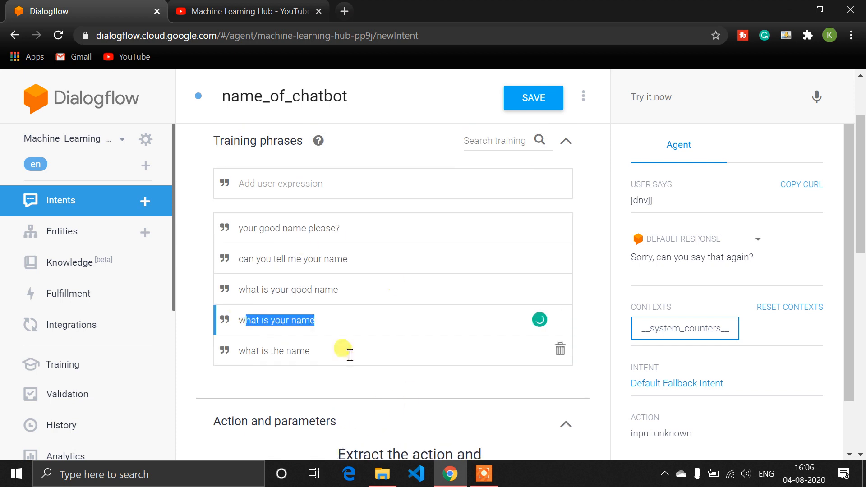
{"action": "left_click", "coordinate": [257, 350]}
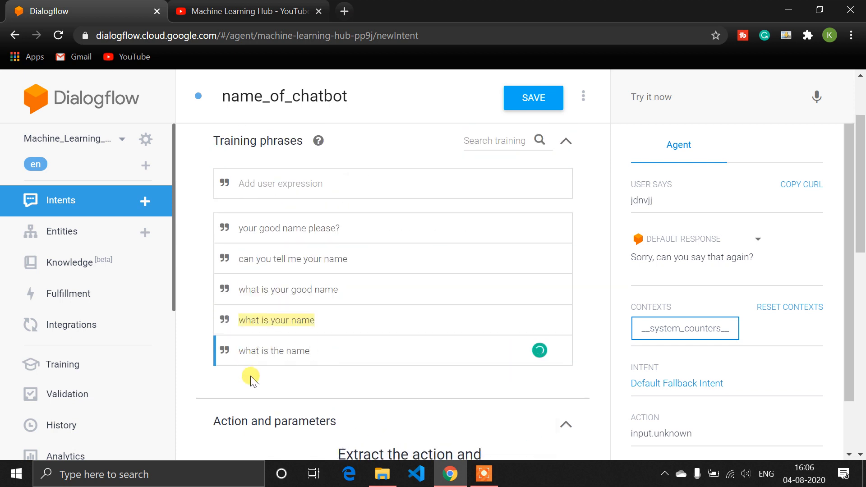
{"action": "scroll", "coordinate": [323, 314], "scroll_direction": "down", "scroll_amount": 5}
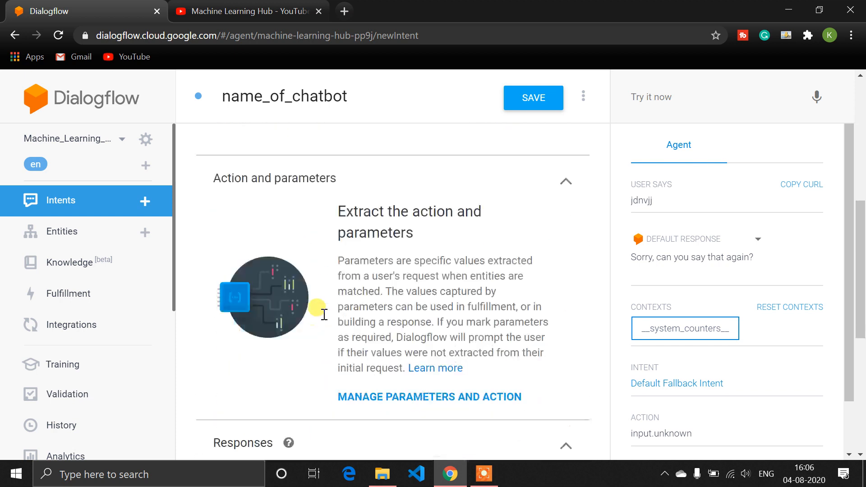
- Delete the second text response variant and save the name_of_chatbot intent
{"action": "scroll", "coordinate": [334, 383], "scroll_direction": "down", "scroll_amount": 5}
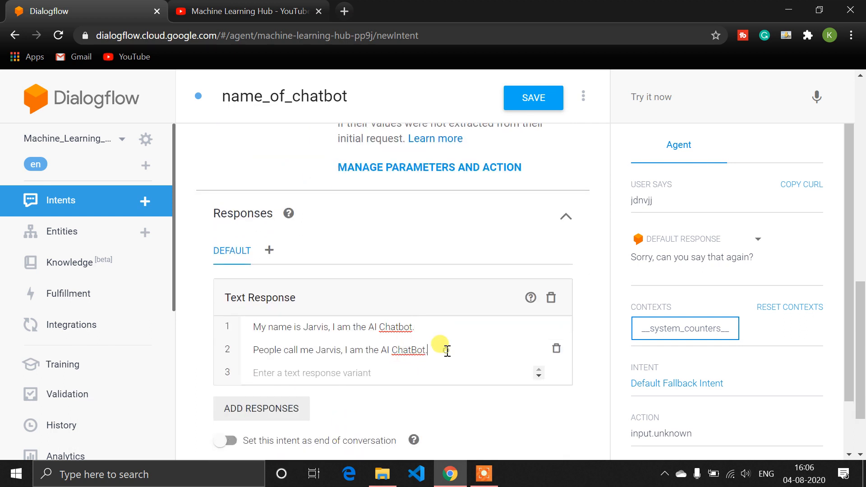
{"action": "left_click", "coordinate": [555, 350]}
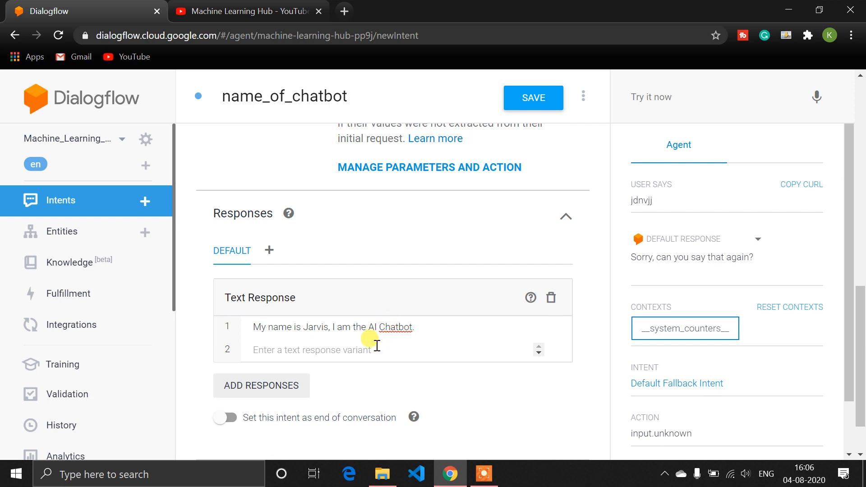
{"action": "left_click", "coordinate": [535, 100]}
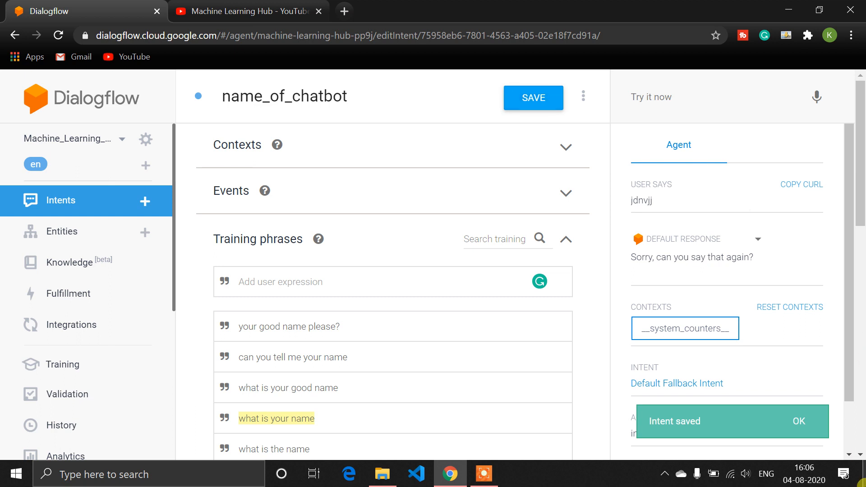
- Test the agent with the query "can you tell me your name please"
{"action": "left_click", "coordinate": [669, 90]}
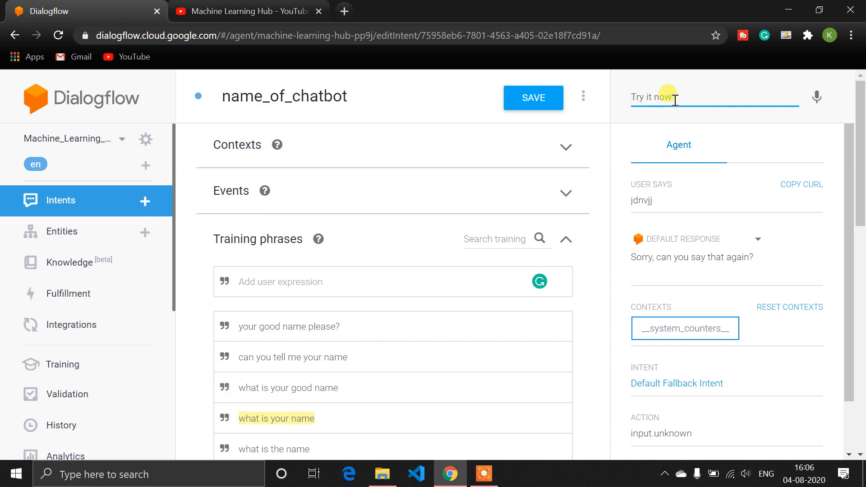
{"action": "type", "text": "can you tell me your name please"}
{"action": "key", "text": "Return"}
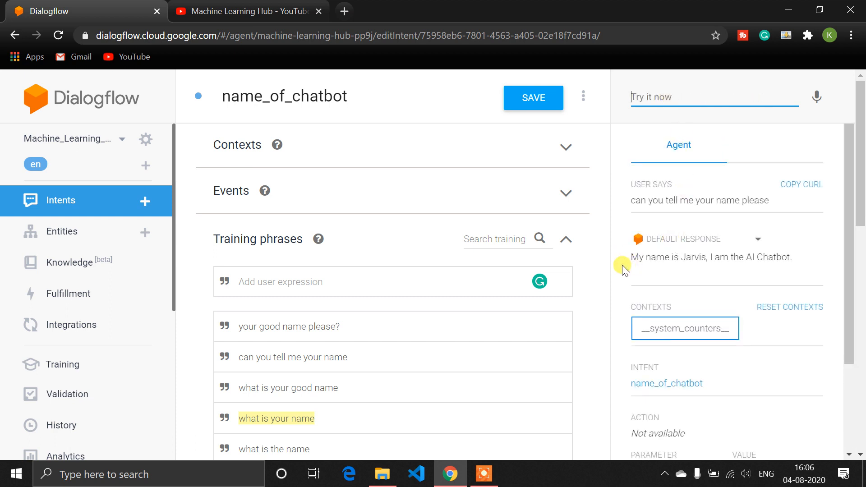
- Compare the test query, the agent's reply and the matched intent with the training phrases of the name_of_chatbot intent
{"action": "left_click_drag", "start_coordinate": [633, 257], "coordinate": [737, 269]}
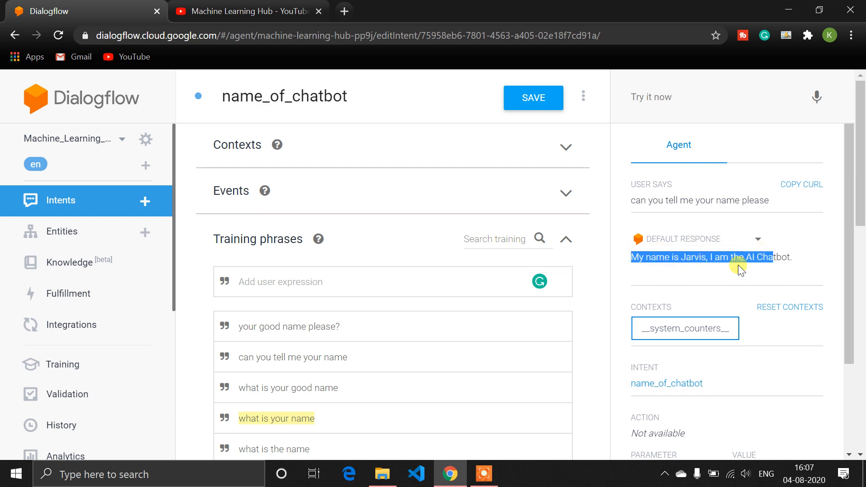
{"action": "left_click", "coordinate": [699, 273]}
{"action": "scroll", "coordinate": [699, 274], "scroll_direction": "down", "scroll_amount": 1}
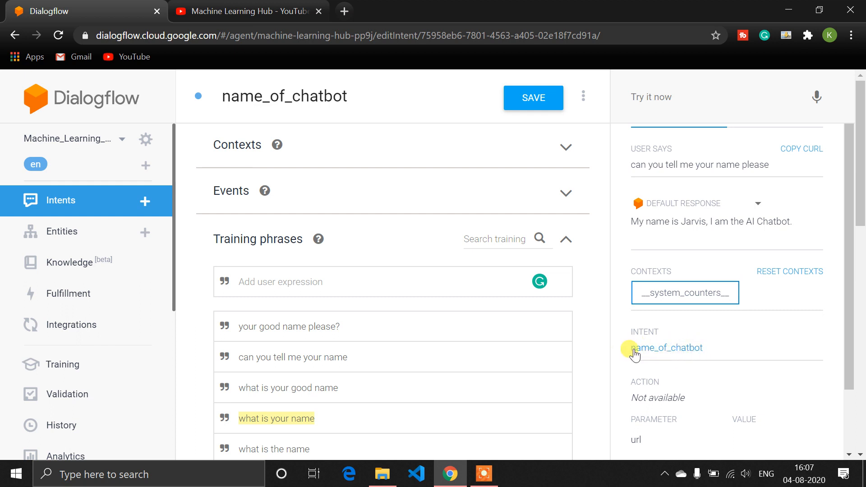
{"action": "scroll", "coordinate": [440, 274], "scroll_direction": "down", "scroll_amount": 3}
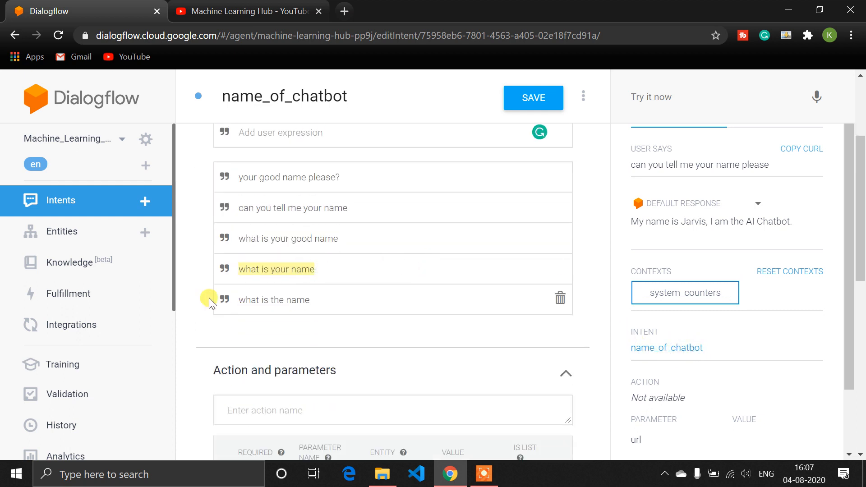
{"action": "scroll", "coordinate": [304, 329], "scroll_direction": "down", "scroll_amount": 5}
{"action": "scroll", "coordinate": [304, 329], "scroll_direction": "up", "scroll_amount": 8}
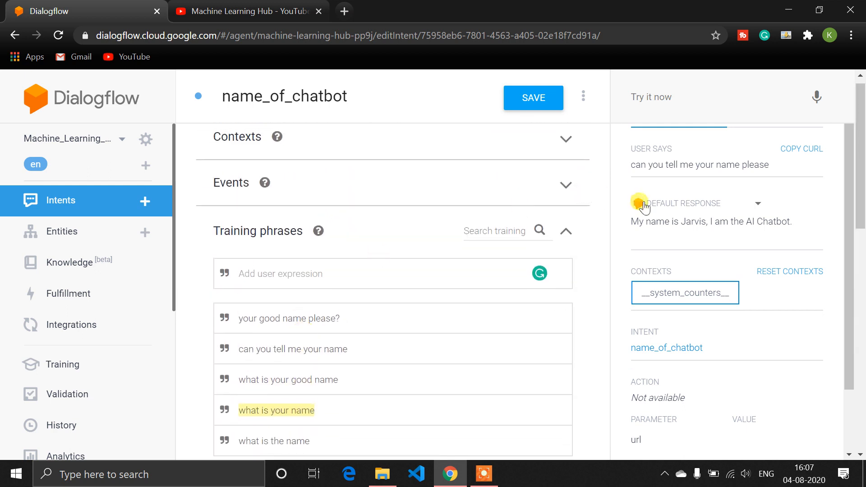
{"action": "scroll", "coordinate": [638, 199], "scroll_direction": "up", "scroll_amount": 1}
{"action": "left_click_drag", "start_coordinate": [629, 200], "coordinate": [769, 202]}
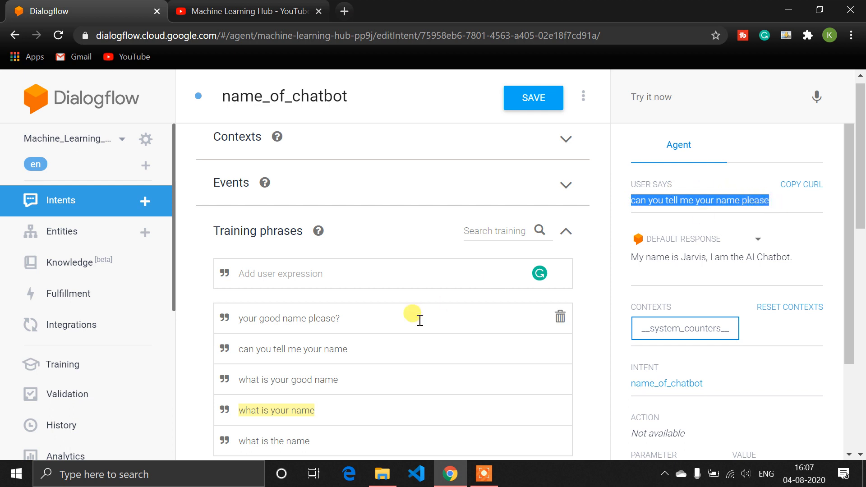
{"action": "scroll", "coordinate": [412, 315], "scroll_direction": "down", "scroll_amount": 1}
{"action": "left_click", "coordinate": [277, 247]}
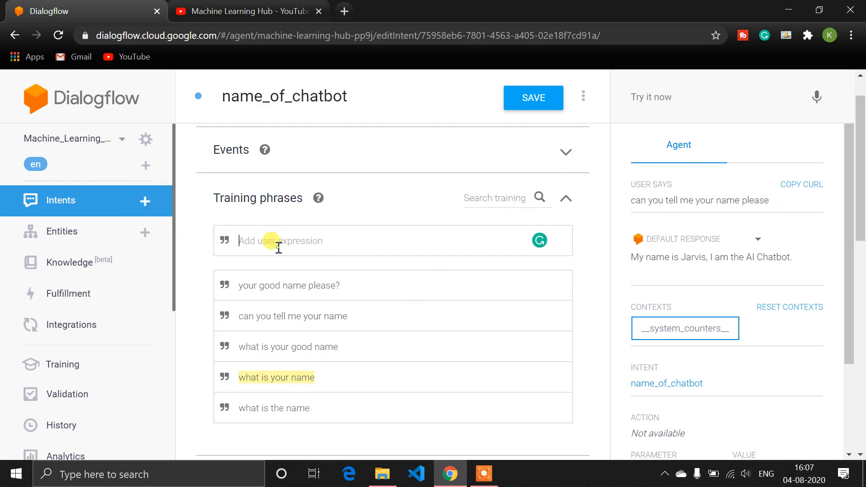
{"action": "scroll", "coordinate": [279, 248], "scroll_direction": "up", "scroll_amount": 1}
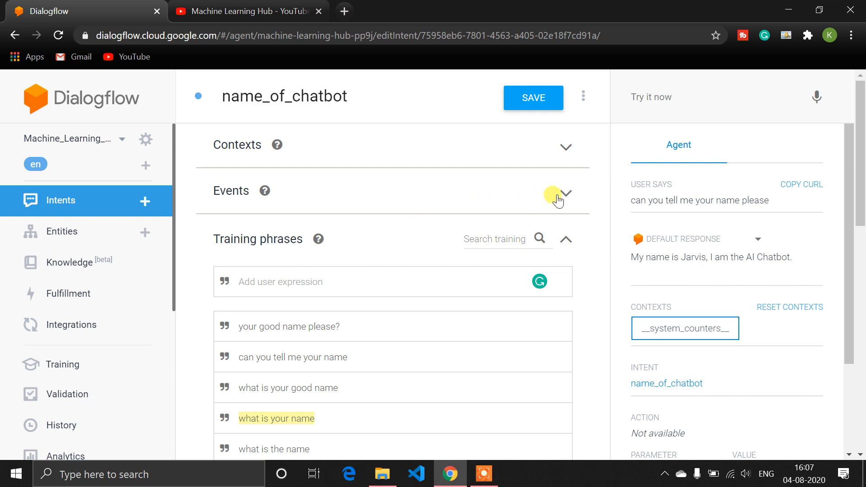
{"action": "scroll", "coordinate": [373, 360], "scroll_direction": "down", "scroll_amount": 2}
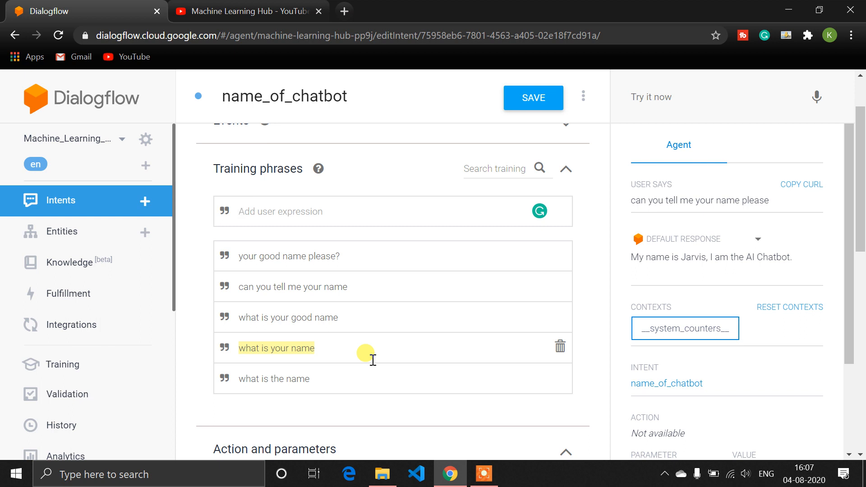
{"action": "scroll", "coordinate": [446, 304], "scroll_direction": "up", "scroll_amount": 1}
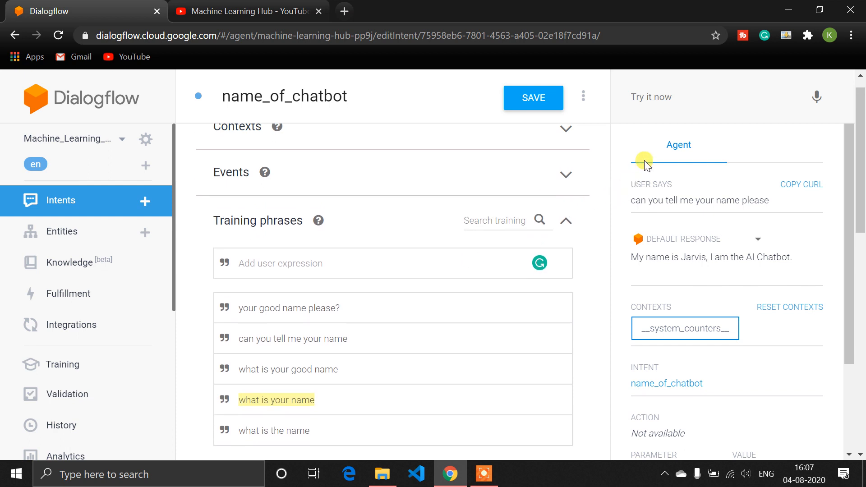
{"action": "scroll", "coordinate": [397, 323], "scroll_direction": "down", "scroll_amount": 2}
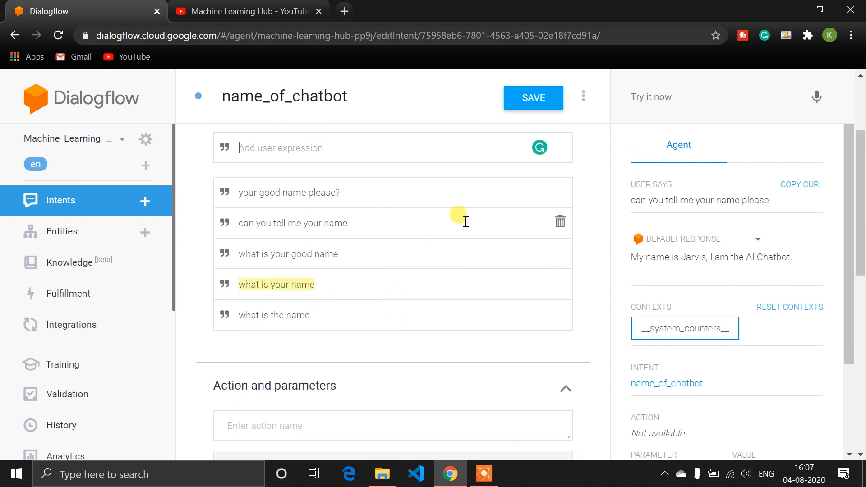
- Save the name_of_chatbot intent and start a new, empty intent
{"action": "scroll", "coordinate": [466, 222], "scroll_direction": "up", "scroll_amount": 3}
{"action": "left_click", "coordinate": [520, 109]}
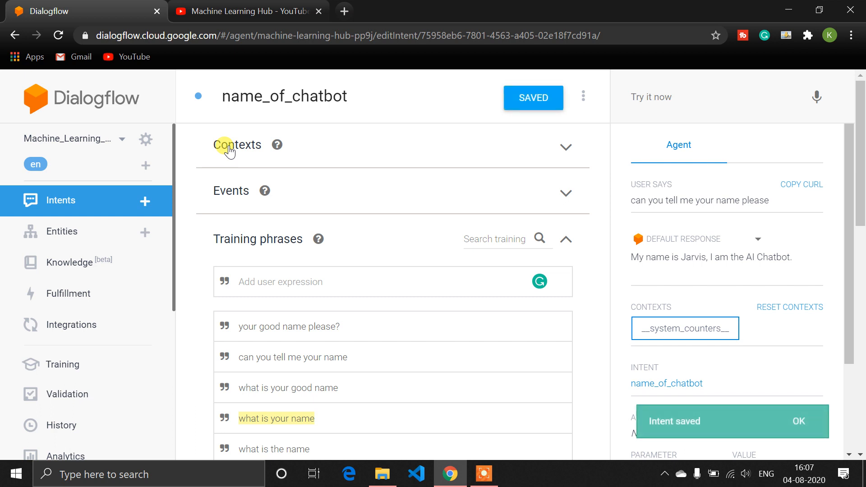
{"action": "left_click", "coordinate": [78, 202]}
{"action": "left_click", "coordinate": [497, 97]}
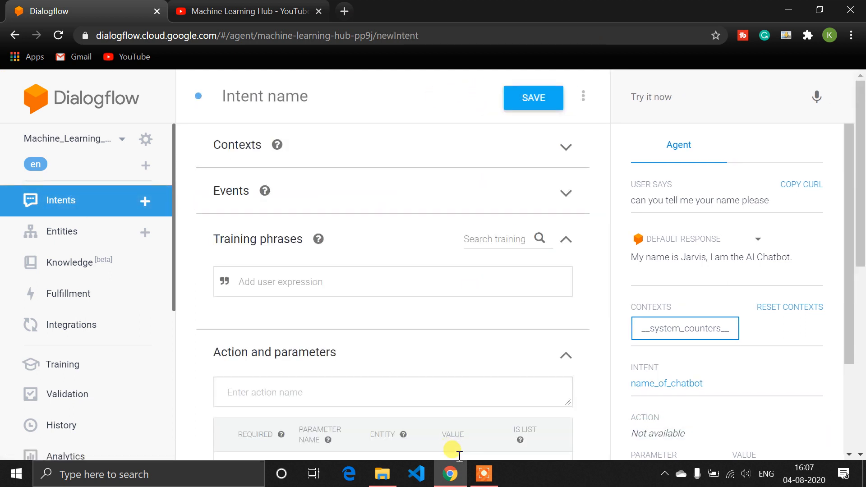
- Name the new intent Developer_Details
{"action": "left_click", "coordinate": [477, 469]}
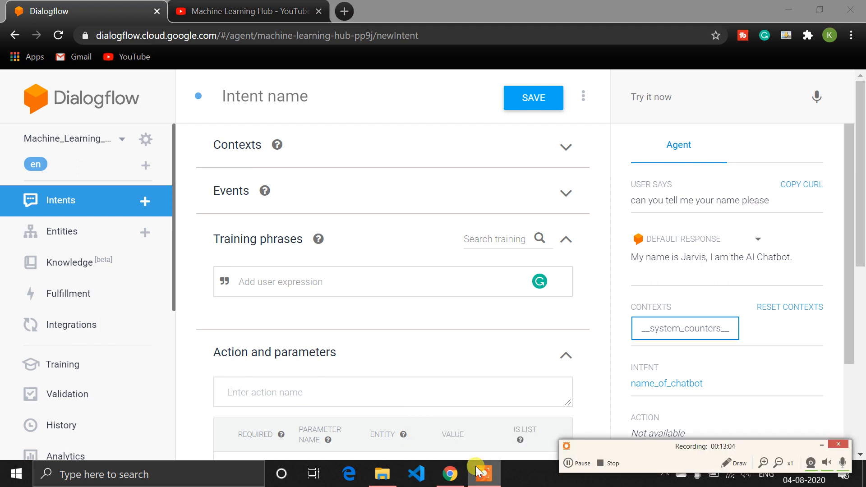
{"action": "left_click", "coordinate": [314, 92]}
{"action": "left_click", "coordinate": [315, 92]}
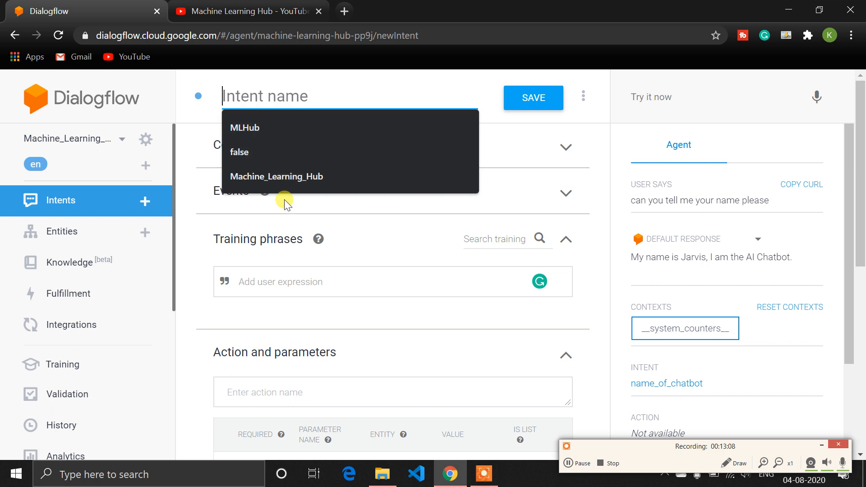
{"action": "type", "text": "Developer"}
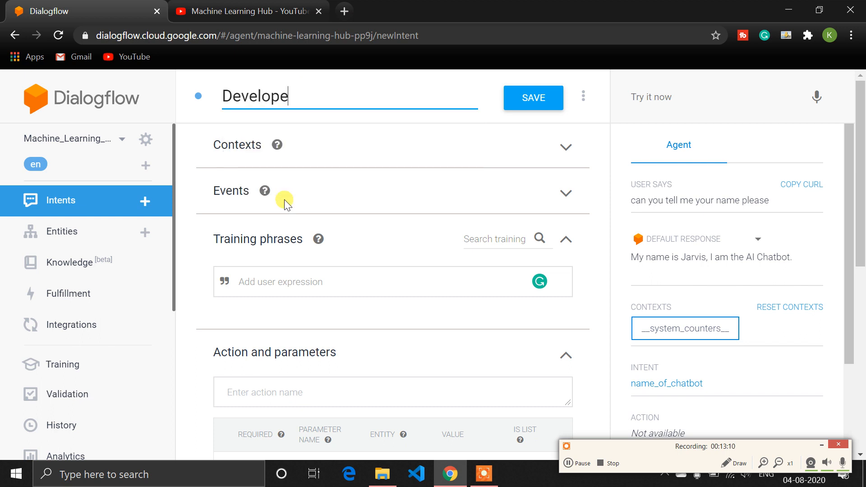
{"action": "key", "text": "BackSpace"}
{"action": "type", "text": "_Details"}
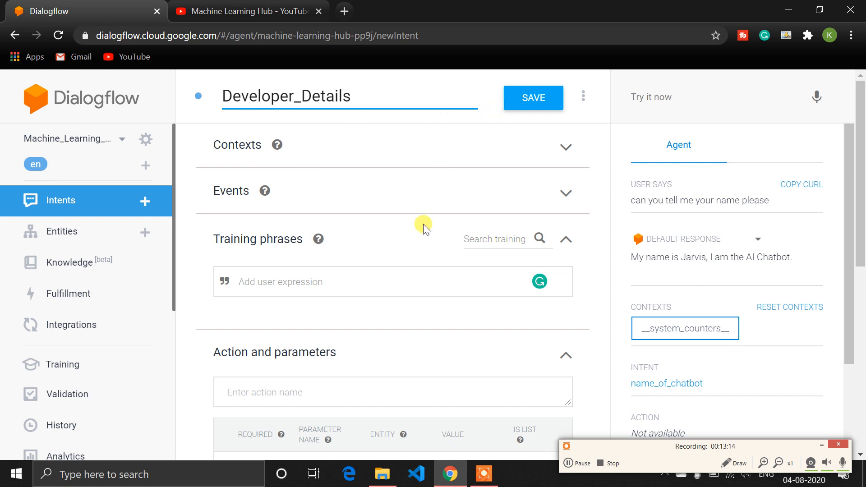
- Add the training phrases "who developed you" and "what is the name of your Developer" to the Developer_Details intent
{"action": "scroll", "coordinate": [424, 226], "scroll_direction": "down", "scroll_amount": 1}
{"action": "left_click", "coordinate": [343, 253]}
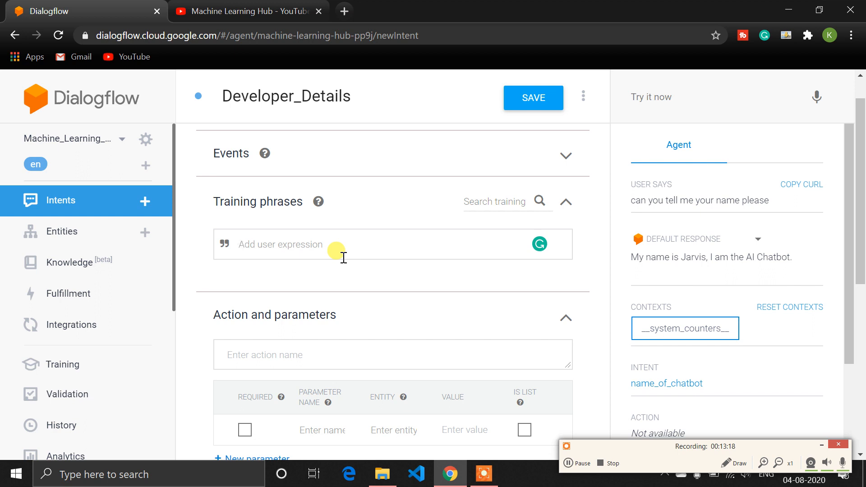
{"action": "type", "text": "who d"}
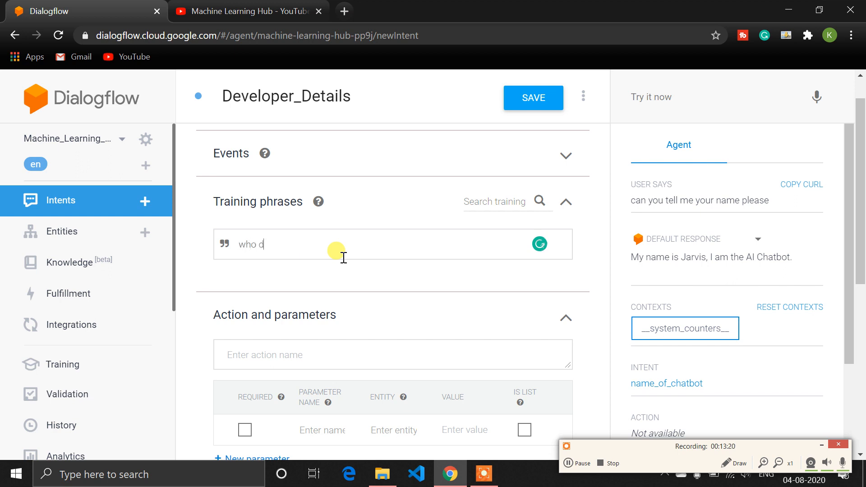
{"action": "type", "text": "eveloped you"}
{"action": "key", "text": "Return"}
{"action": "type", "text": "what "}
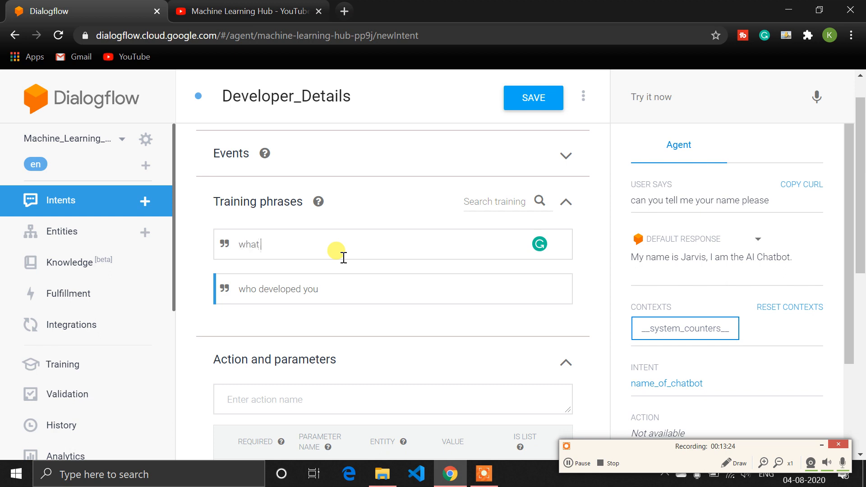
{"action": "type", "text": "is the name of your Develo"}
{"action": "type", "text": "pe"}
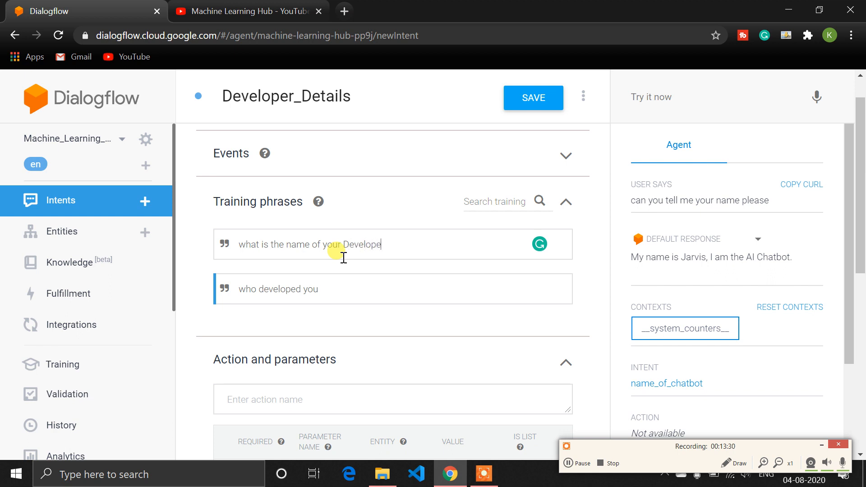
{"action": "type", "text": "r"}
{"action": "key", "text": "Return"}
- Add two more training phrases, "can you tell me your developer name" and "what is the developer name"
{"action": "type", "text": "can"}
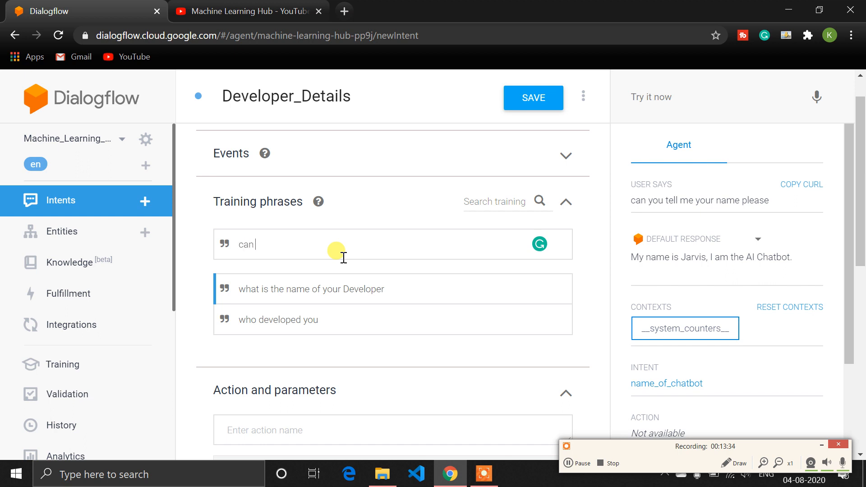
{"action": "type", "text": " you tell me your developer nam"}
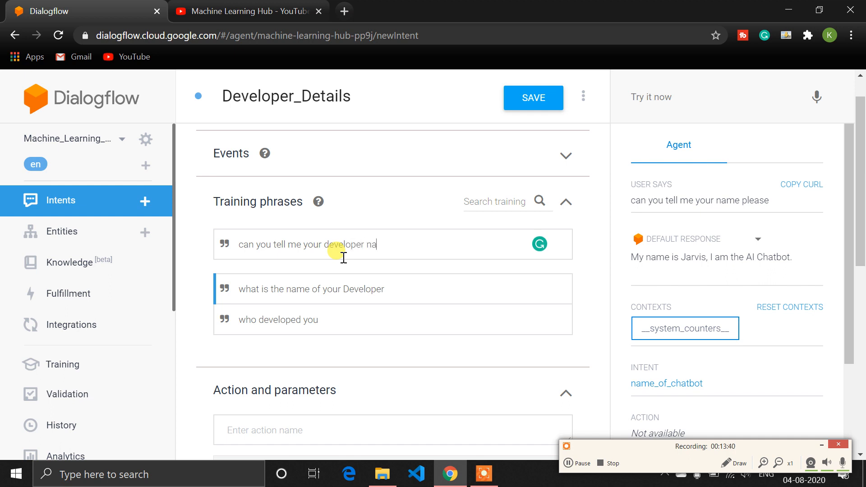
{"action": "key", "text": "Return"}
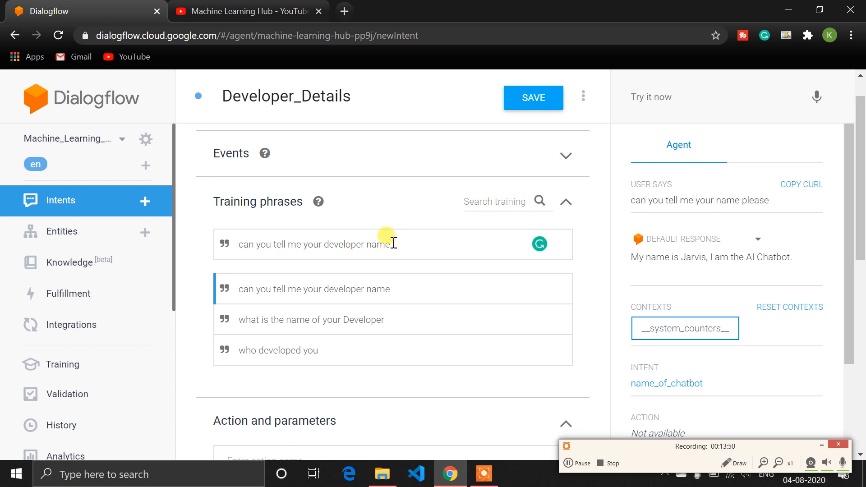
{"action": "key", "text": "ctrl+a"}
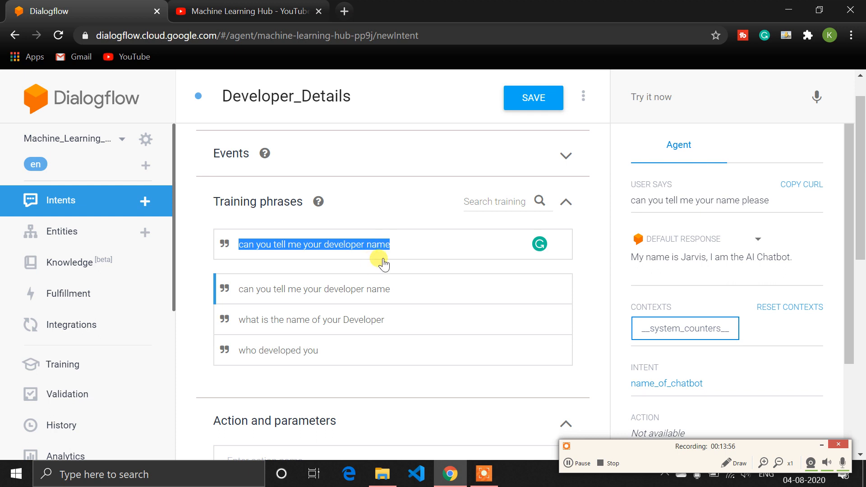
{"action": "type", "text": "what is the develo"}
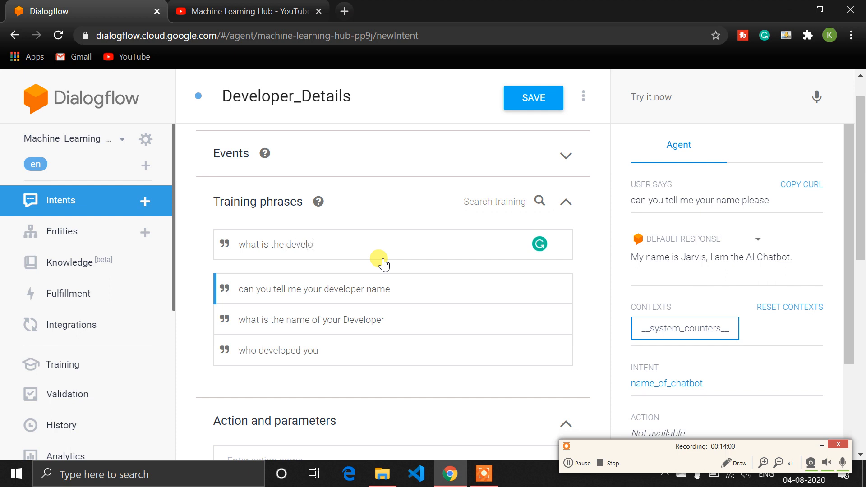
{"action": "type", "text": "per name"}
{"action": "key", "text": "Return"}
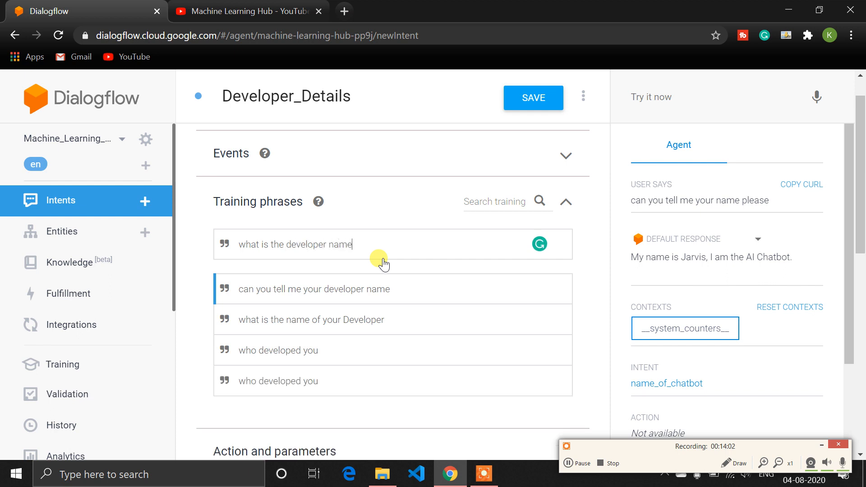
- Add a text response reading "I am created by" the developer's full name, followed by ", who is the founder of Machine Learning Hub."
{"action": "scroll", "coordinate": [384, 264], "scroll_direction": "down", "scroll_amount": 2}
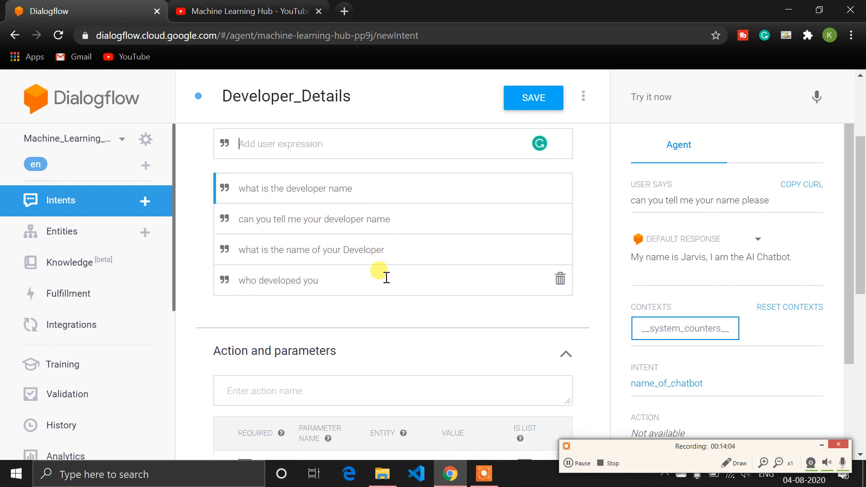
{"action": "scroll", "coordinate": [383, 275], "scroll_direction": "down", "scroll_amount": 8}
{"action": "scroll", "coordinate": [383, 274], "scroll_direction": "up", "scroll_amount": 2}
{"action": "scroll", "coordinate": [385, 277], "scroll_direction": "down", "scroll_amount": 2}
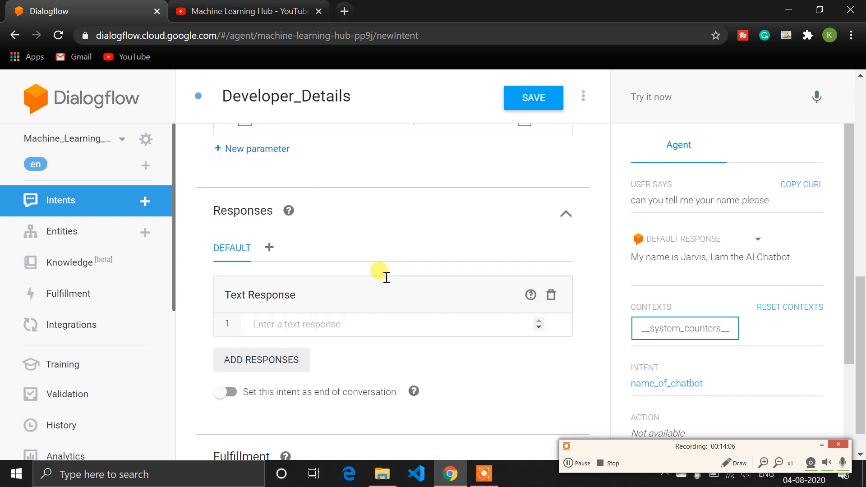
{"action": "scroll", "coordinate": [338, 383], "scroll_direction": "up", "scroll_amount": 2}
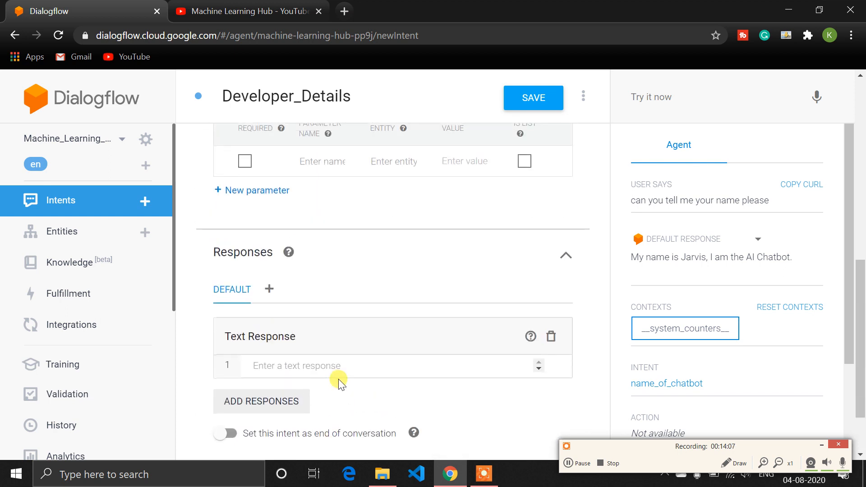
{"action": "left_click", "coordinate": [303, 364]}
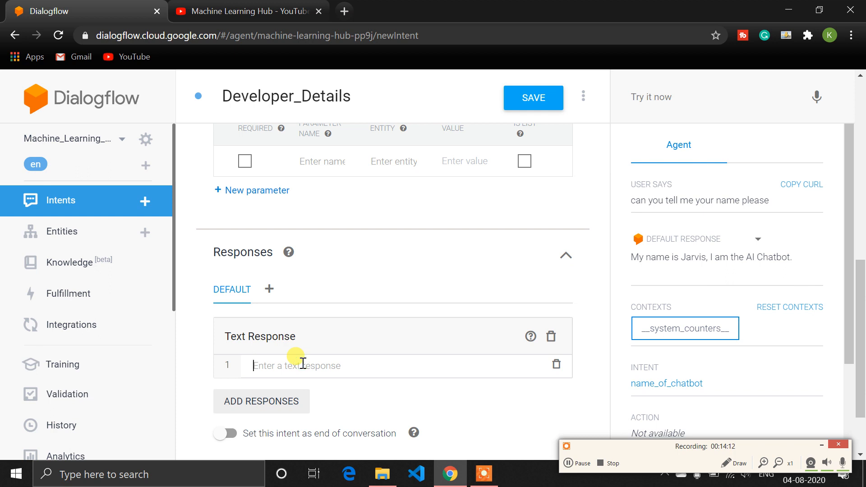
{"action": "type", "text": "I am created by"}
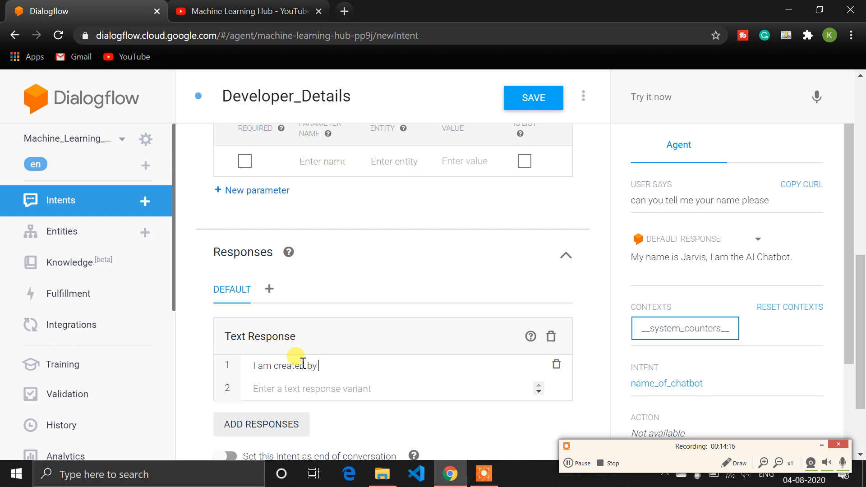
{"action": "type", "text": " Kushal BHavsar"}
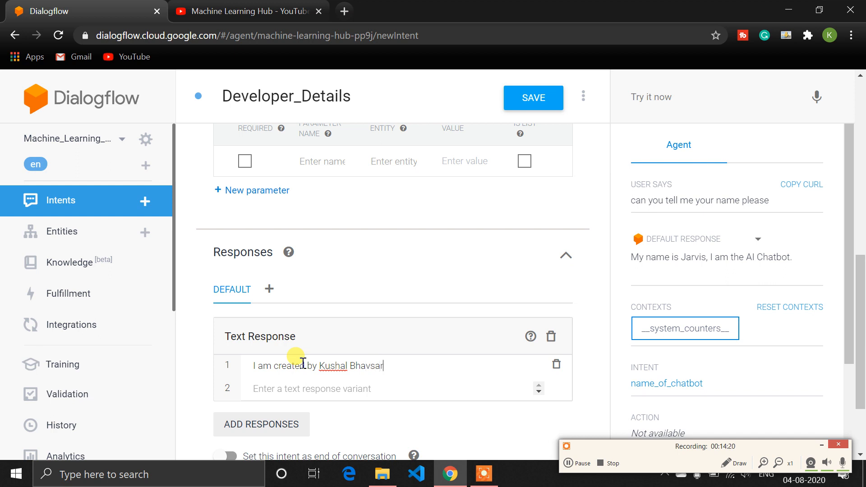
{"action": "type", "text": ", whicis the founder"}
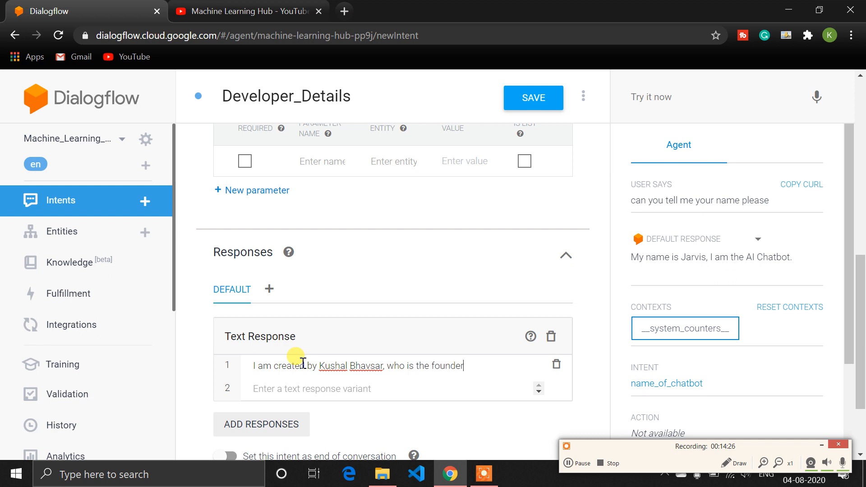
{"action": "type", "text": " of Machine Leaearning Hub."}
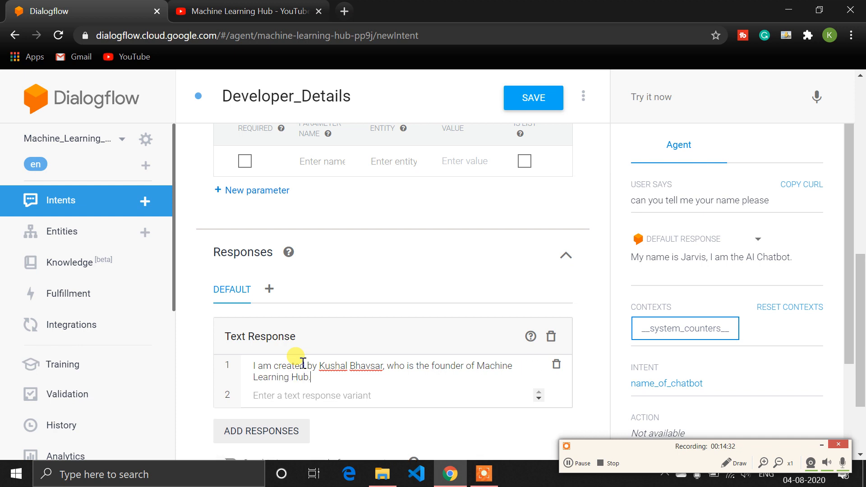
{"action": "scroll", "coordinate": [309, 363], "scroll_direction": "up", "scroll_amount": 5}
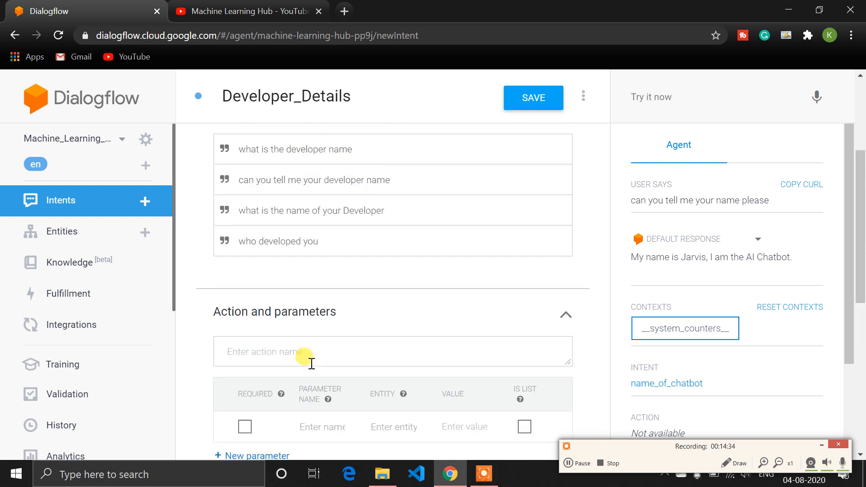
{"action": "scroll", "coordinate": [312, 364], "scroll_direction": "up", "scroll_amount": 3}
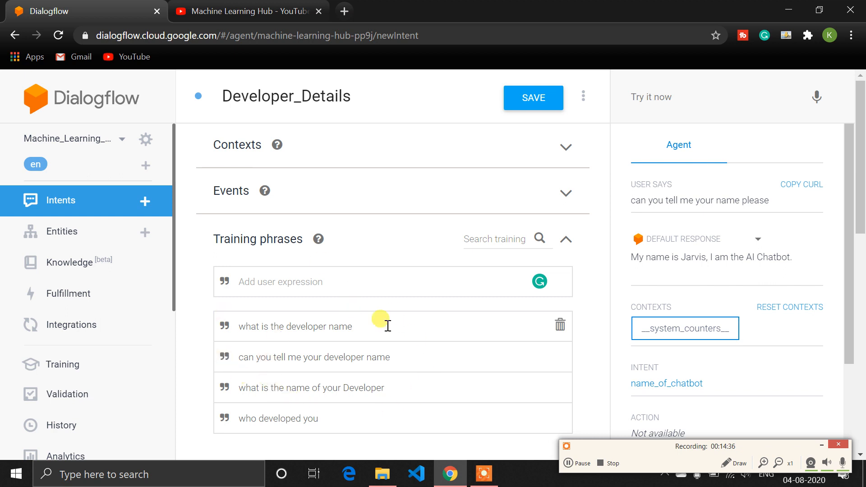
{"action": "scroll", "coordinate": [387, 325], "scroll_direction": "down", "scroll_amount": 10}
{"action": "scroll", "coordinate": [386, 326], "scroll_direction": "up", "scroll_amount": 10}
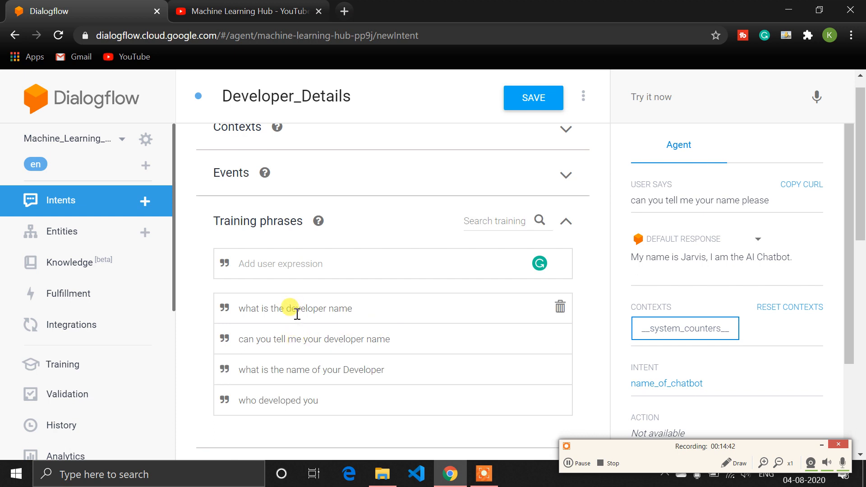
{"action": "left_click_drag", "start_coordinate": [286, 308], "coordinate": [330, 308]}
{"action": "left_click", "coordinate": [320, 300]}
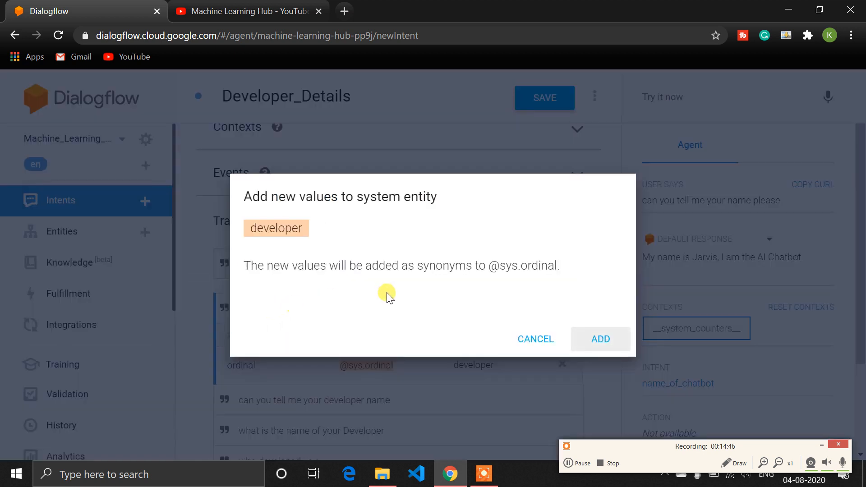
{"action": "left_click", "coordinate": [541, 345]}
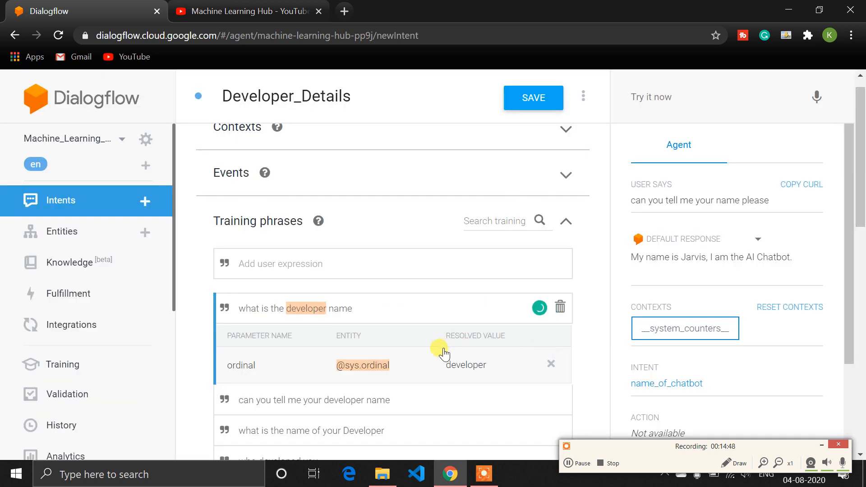
{"action": "scroll", "coordinate": [442, 352], "scroll_direction": "down", "scroll_amount": 1}
{"action": "left_click_drag", "start_coordinate": [320, 350], "coordinate": [368, 351]}
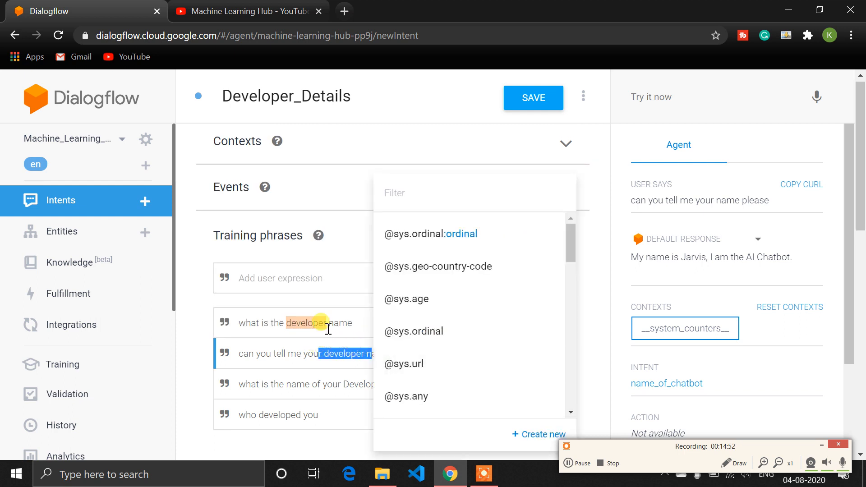
{"action": "left_click", "coordinate": [336, 247]}
- Check the Developer_Details intent's parameters and text response, and save the intent
{"action": "scroll", "coordinate": [339, 248], "scroll_direction": "down", "scroll_amount": 1}
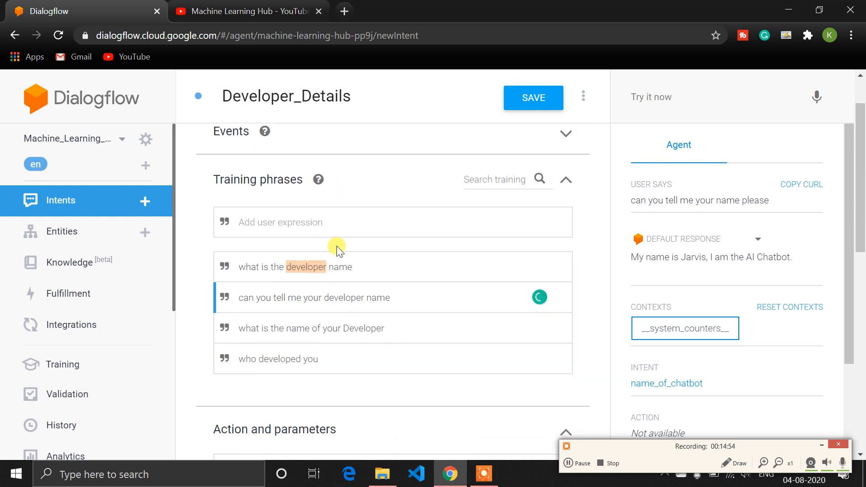
{"action": "scroll", "coordinate": [337, 247], "scroll_direction": "down", "scroll_amount": 5}
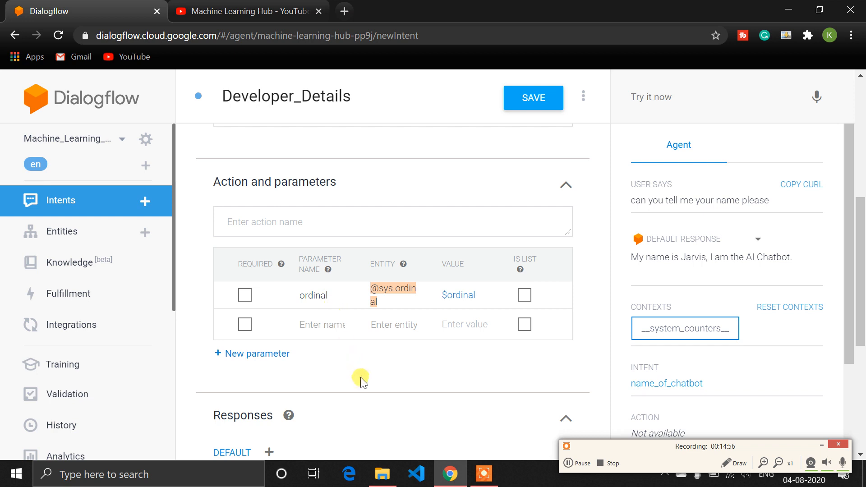
{"action": "scroll", "coordinate": [361, 378], "scroll_direction": "down", "scroll_amount": 5}
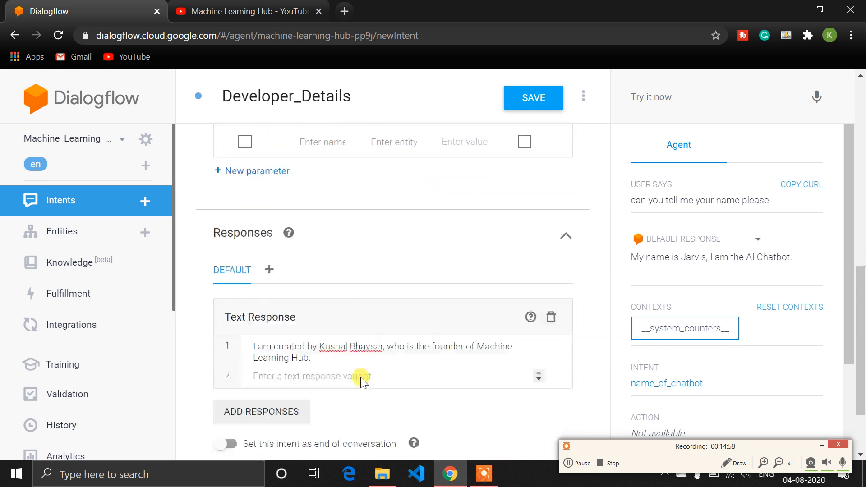
{"action": "left_click", "coordinate": [525, 99]}
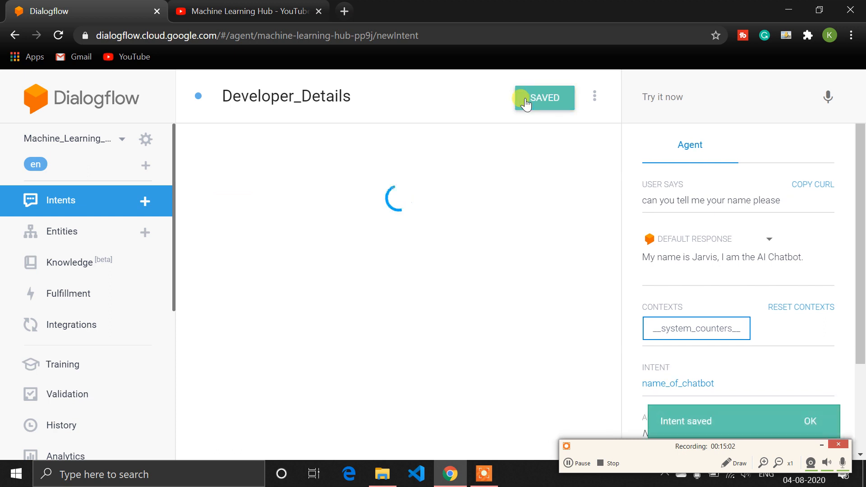
- Test the agent by asking it "who created you", dismissing the training notification
{"action": "left_click", "coordinate": [664, 101]}
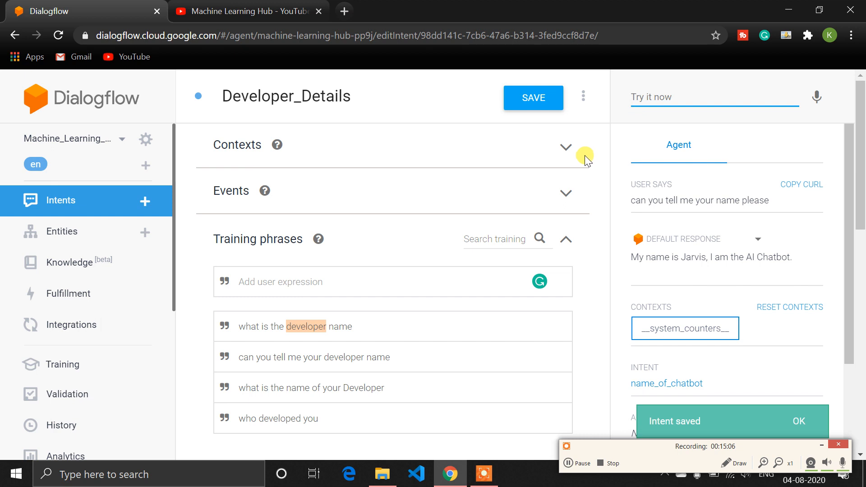
{"action": "type", "text": "who"}
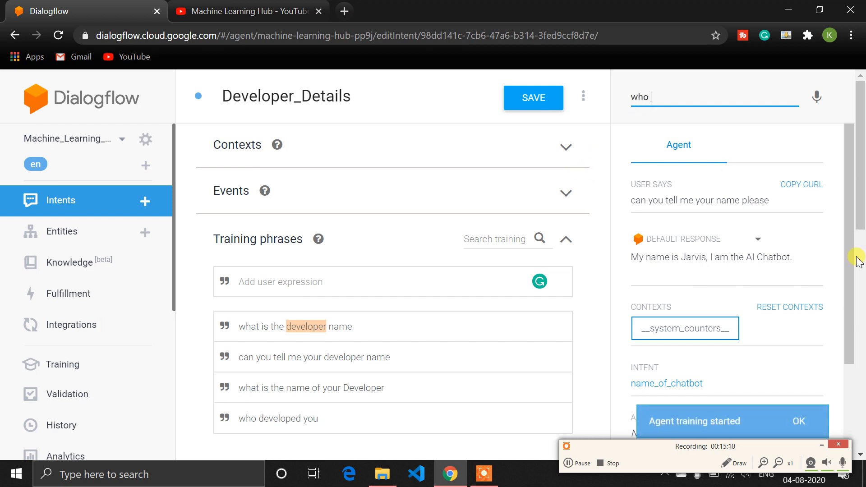
{"action": "left_click", "coordinate": [796, 420]}
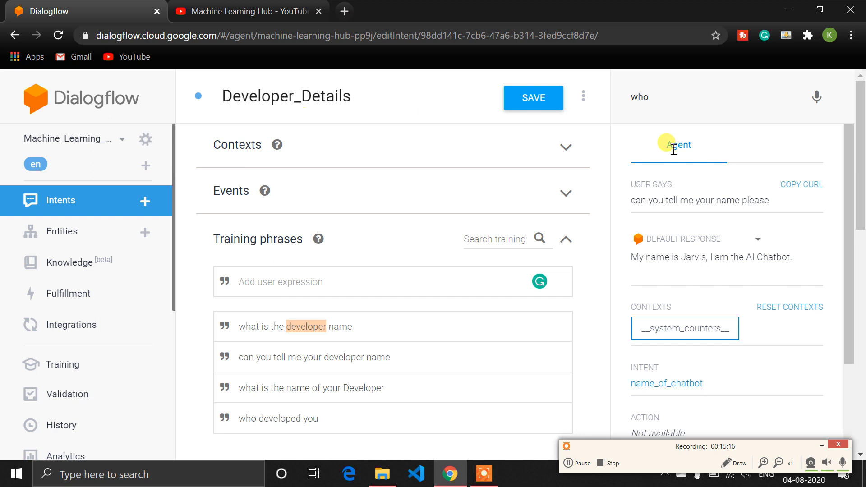
{"action": "left_click", "coordinate": [708, 96]}
{"action": "type", "text": "who de"}
{"action": "key", "text": "BackSpace"}
{"action": "key", "text": "BackSpace"}
{"action": "type", "text": "created you"}
{"action": "key", "text": "Return"}
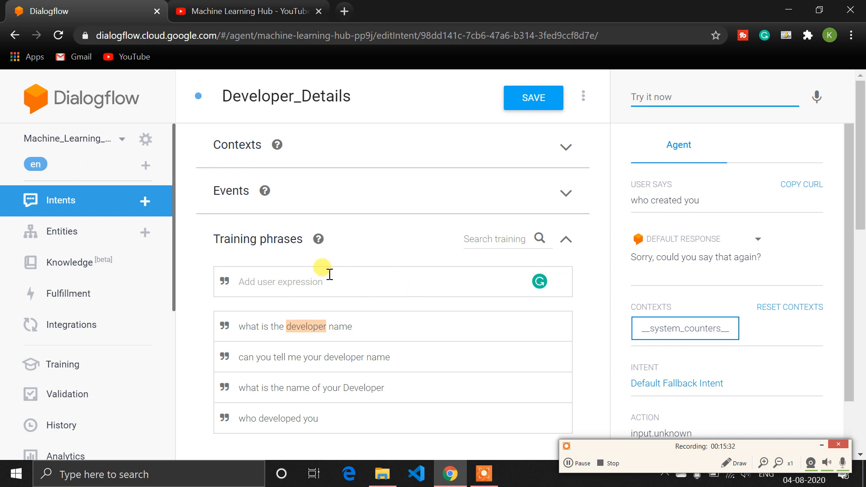
- Add the training phrase "who created you" to the Developer_Details intent and save the intent
{"action": "left_click", "coordinate": [310, 281]}
{"action": "type", "text": "who created you"}
{"action": "key", "text": "Return"}
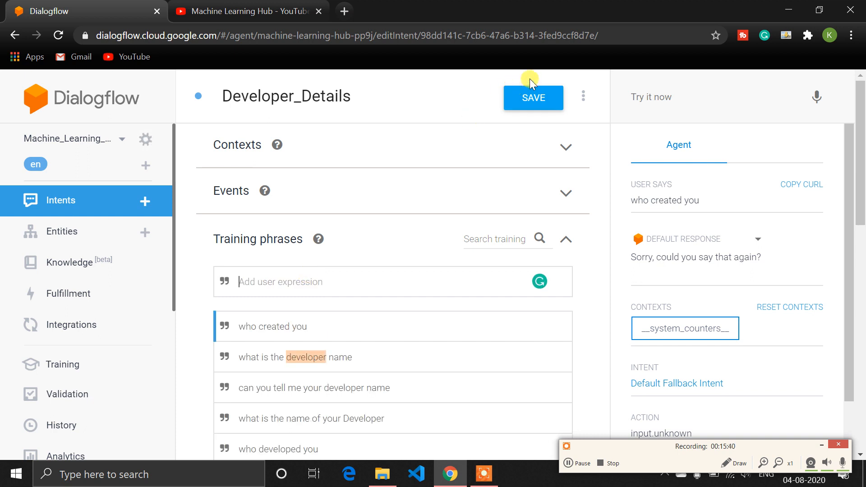
{"action": "left_click", "coordinate": [545, 95]}
- Ask the agent "who created you" again to retest the updated intent
{"action": "left_click", "coordinate": [639, 97]}
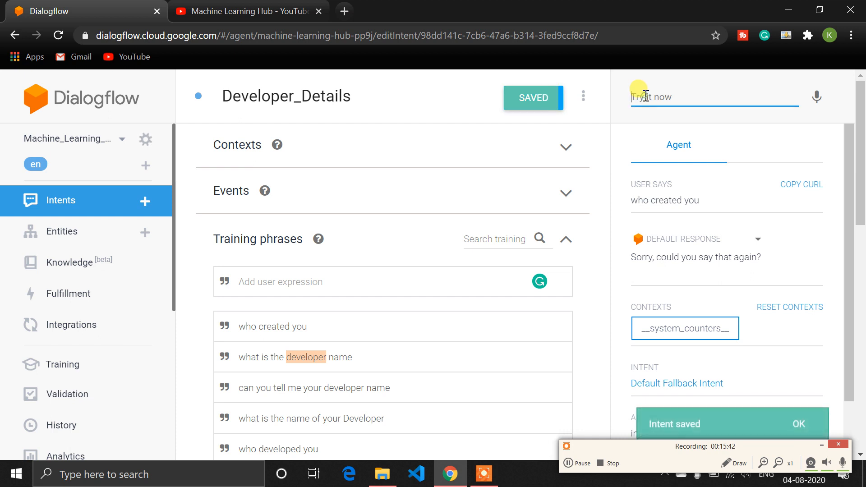
{"action": "type", "text": "who create"}
{"action": "key", "text": "Down"}
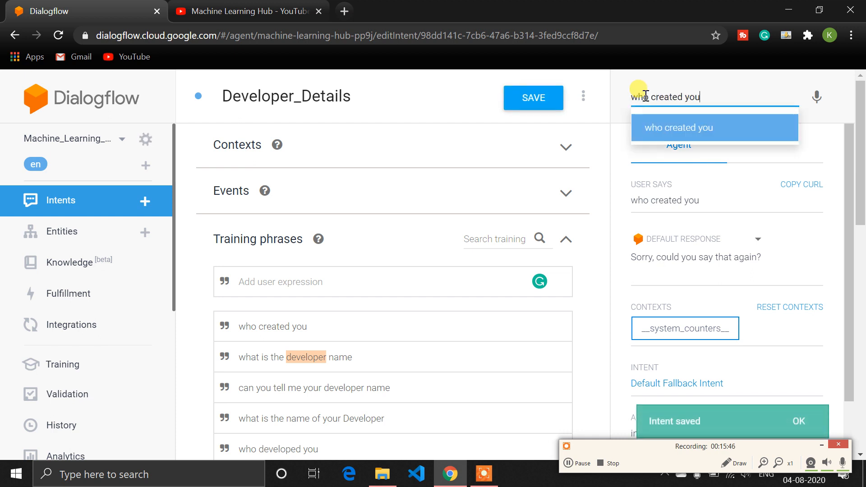
{"action": "key", "text": "Return"}
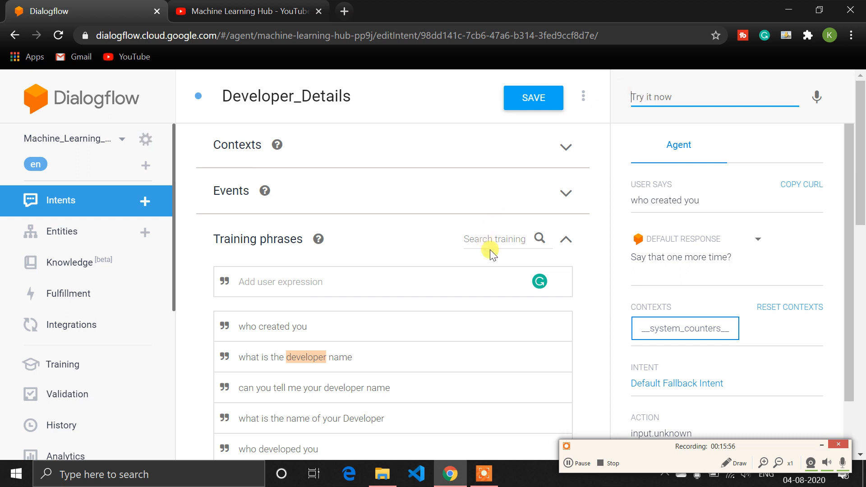
- Review the Developer_Details training phrases, parameters and response, and save the intent once more
{"action": "scroll", "coordinate": [343, 261], "scroll_direction": "down", "scroll_amount": 1}
{"action": "scroll", "coordinate": [344, 260], "scroll_direction": "down", "scroll_amount": 1}
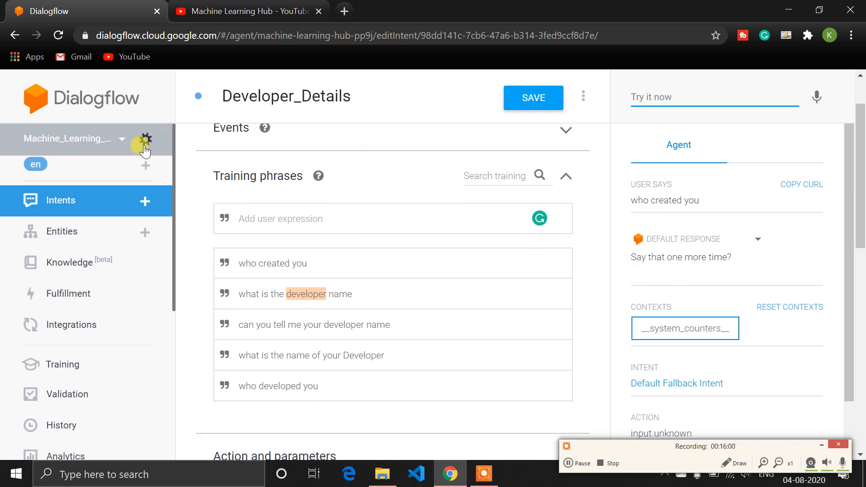
{"action": "scroll", "coordinate": [425, 312], "scroll_direction": "down", "scroll_amount": 10}
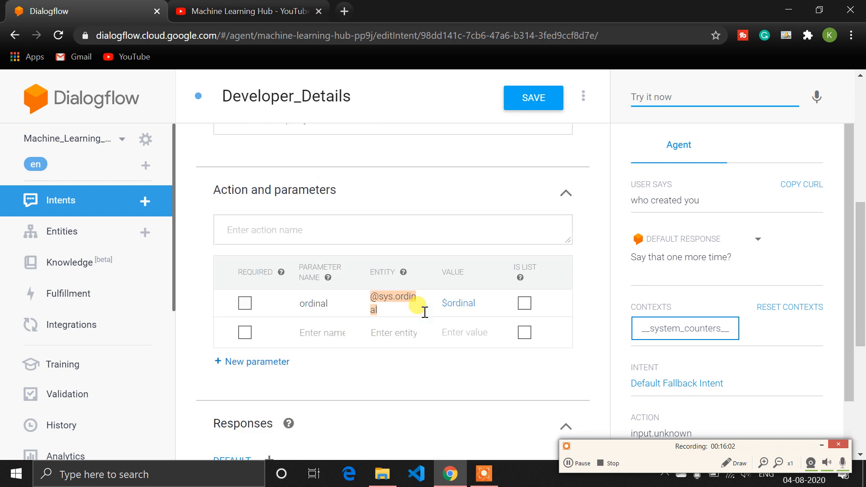
{"action": "left_click", "coordinate": [513, 95]}
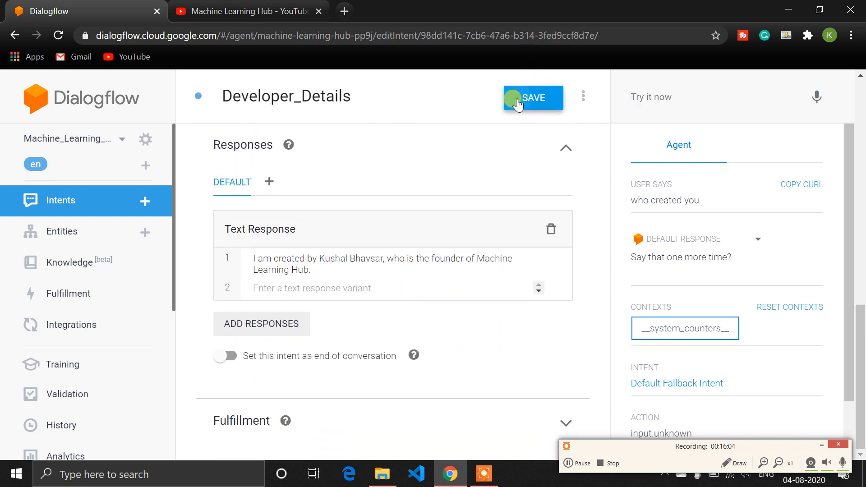
- Create a new intent from the intents list and name it mlhub
{"action": "left_click", "coordinate": [127, 197]}
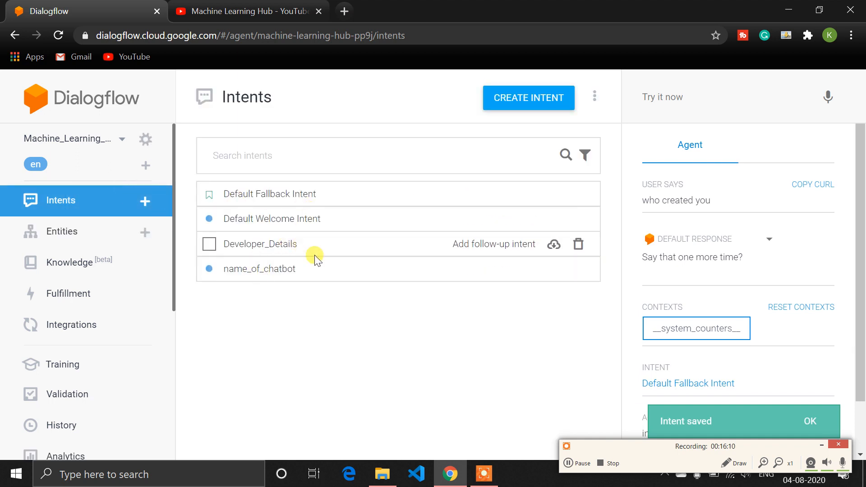
{"action": "left_click", "coordinate": [510, 108]}
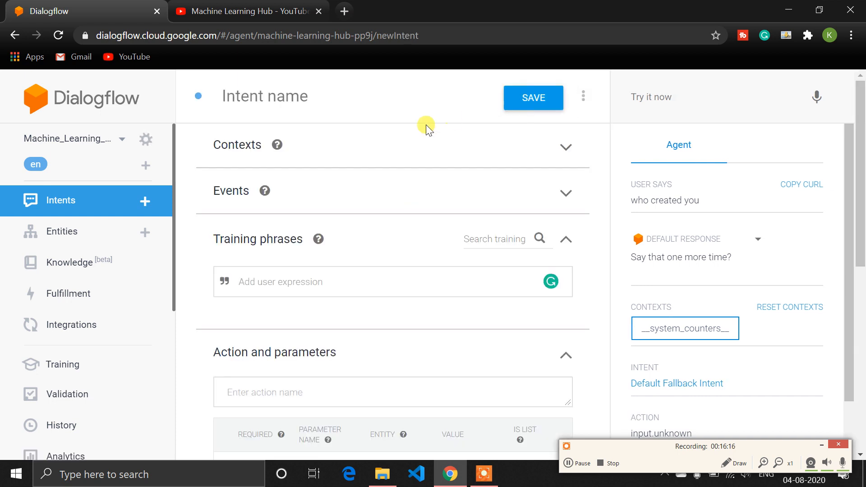
{"action": "left_click", "coordinate": [301, 103]}
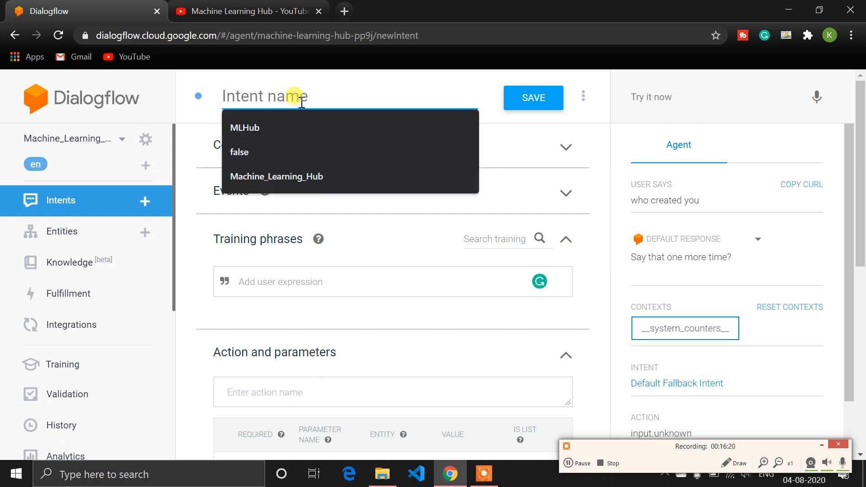
{"action": "type", "text": "mlu"}
{"action": "key", "text": "BackSpace"}
{"action": "type", "text": "hub"}
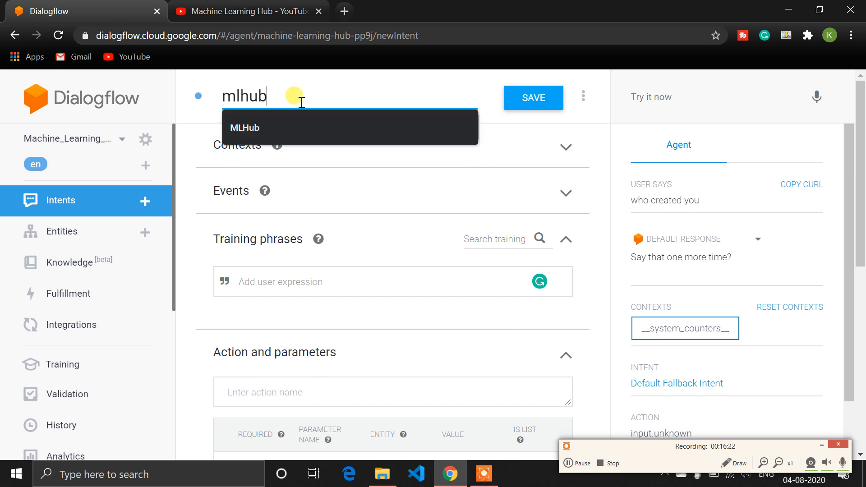
- Add the training phrases "what is machine learning hub" and "what is mlhub" to the mlhub intent
{"action": "left_click", "coordinate": [271, 292]}
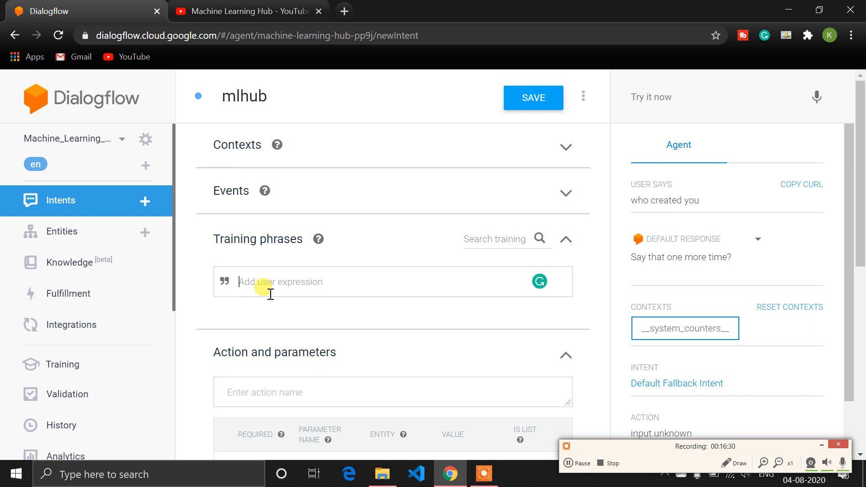
{"action": "type", "text": "what is machine learning hub"}
{"action": "key", "text": "Return"}
{"action": "type", "text": "what"}
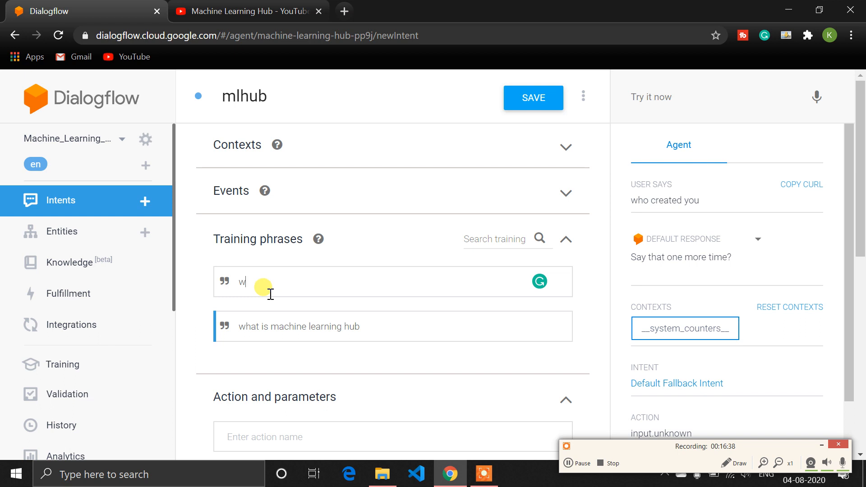
{"action": "type", "text": " is machinachine"}
{"action": "key", "text": "BackSpace"}
{"action": "key", "text": "BackSpace"}
{"action": "key", "text": "BackSpace"}
{"action": "key", "text": "BackSpace"}
{"action": "type", "text": "lhub"}
{"action": "key", "text": "Return"}
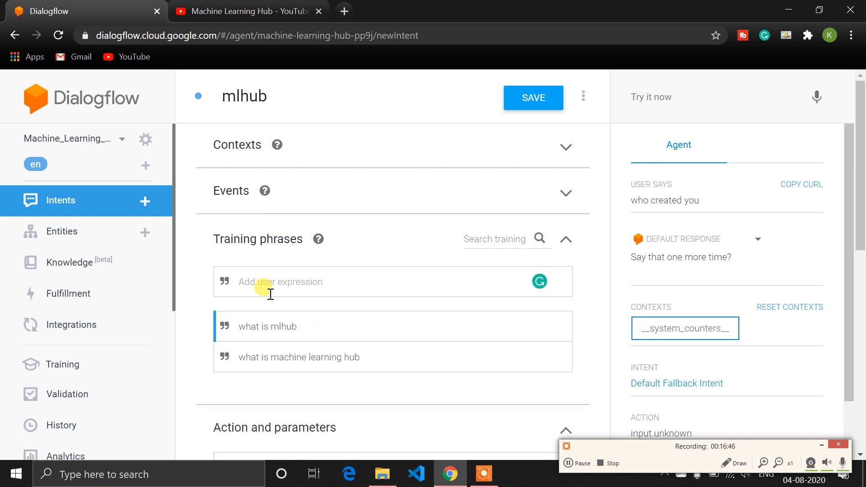
- Add a third training phrase, "can you tell me about machine learning hub", to the mlhub intent
{"action": "type", "text": "can you"}
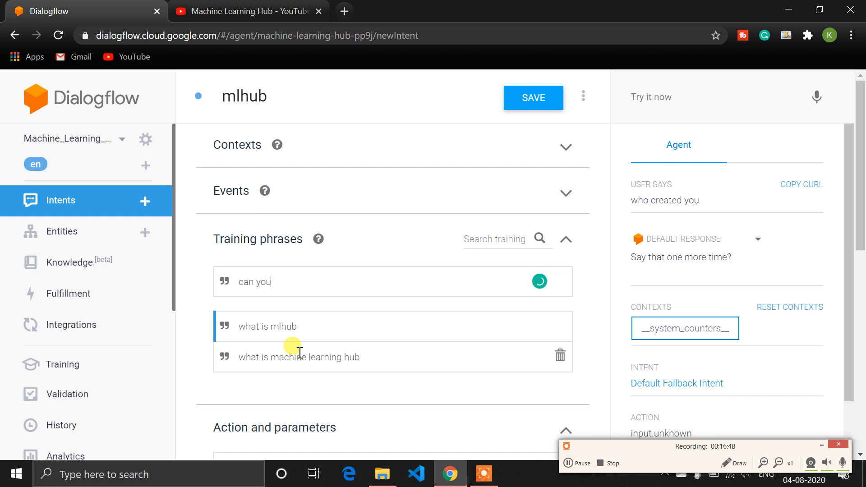
{"action": "type", "text": "bout machine le"}
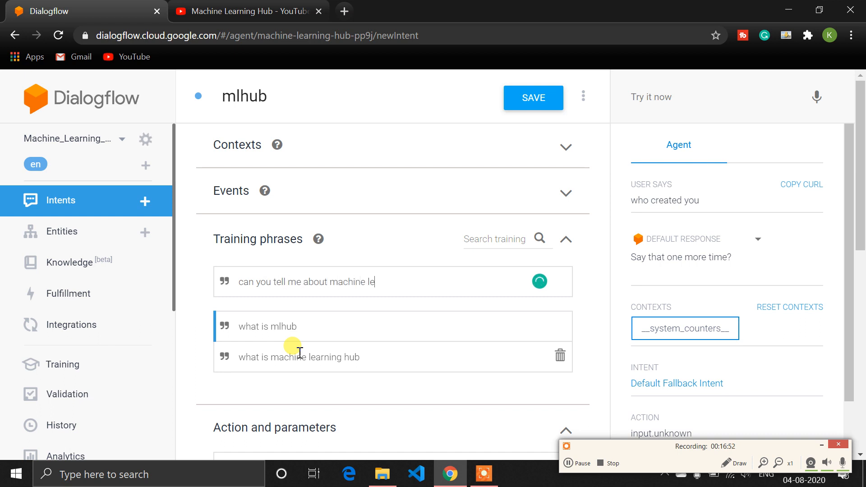
{"action": "type", "text": "arning uhub"}
{"action": "key", "text": "Return"}
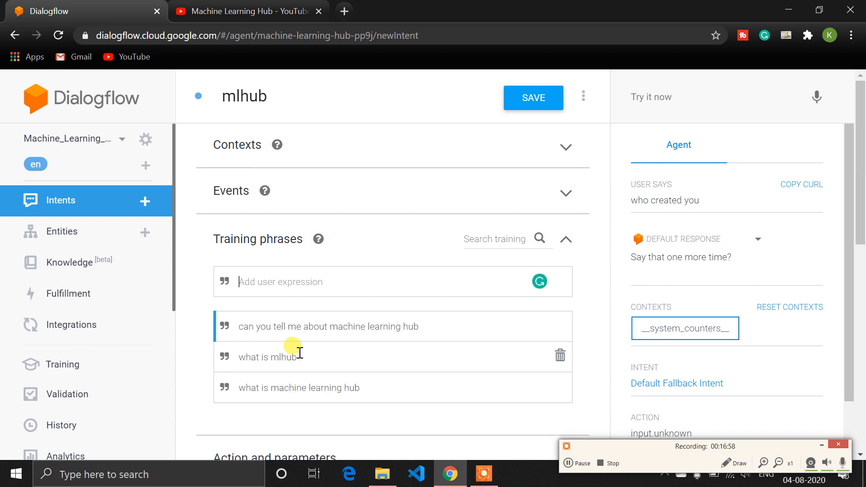
- Set the text response to "Machine Learning Hub is a online YouTube & Instagram community which provides free knowledge of Machine Learning and many more things."
{"action": "scroll", "coordinate": [283, 350], "scroll_direction": "down", "scroll_amount": 2}
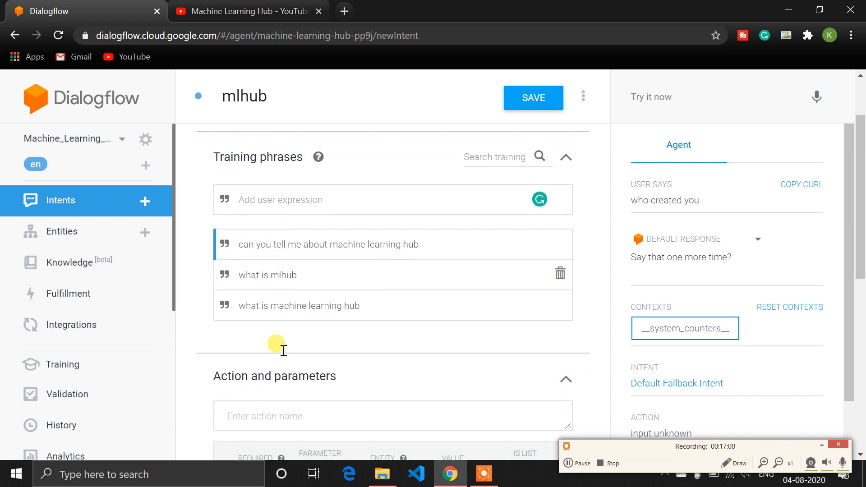
{"action": "scroll", "coordinate": [282, 350], "scroll_direction": "down", "scroll_amount": 1}
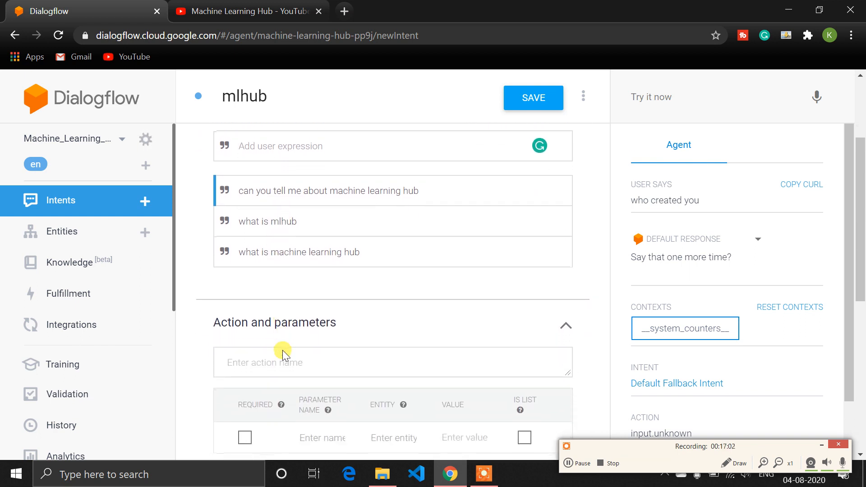
{"action": "scroll", "coordinate": [282, 350], "scroll_direction": "down", "scroll_amount": 4}
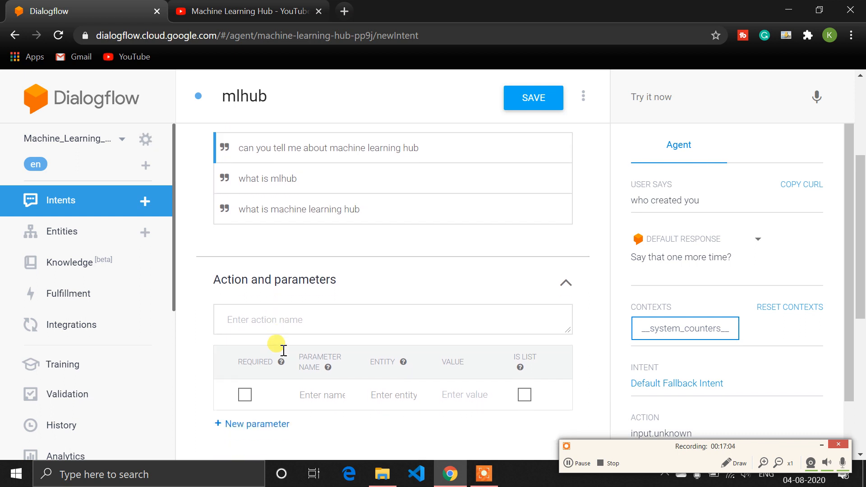
{"action": "scroll", "coordinate": [283, 351], "scroll_direction": "up", "scroll_amount": 3}
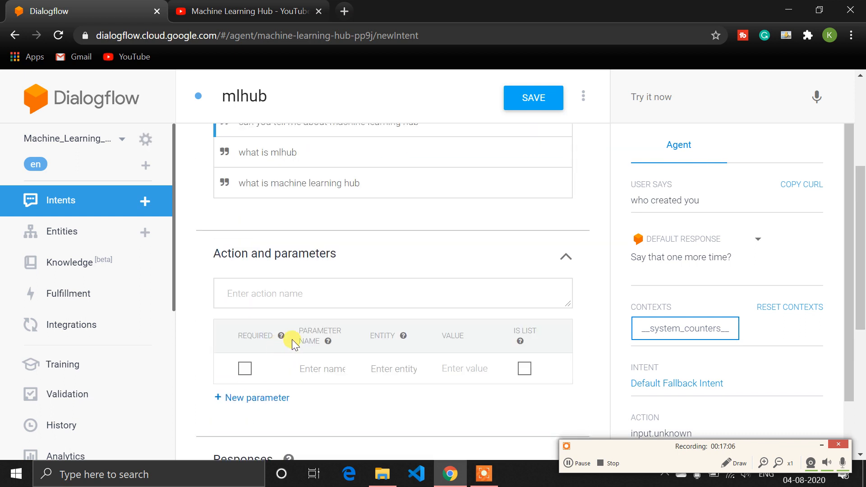
{"action": "scroll", "coordinate": [292, 339], "scroll_direction": "up", "scroll_amount": 3}
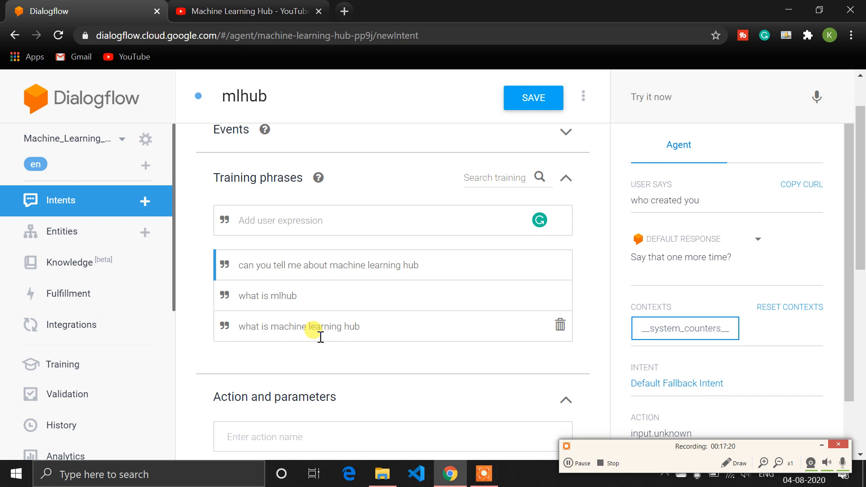
{"action": "scroll", "coordinate": [320, 337], "scroll_direction": "down", "scroll_amount": 10}
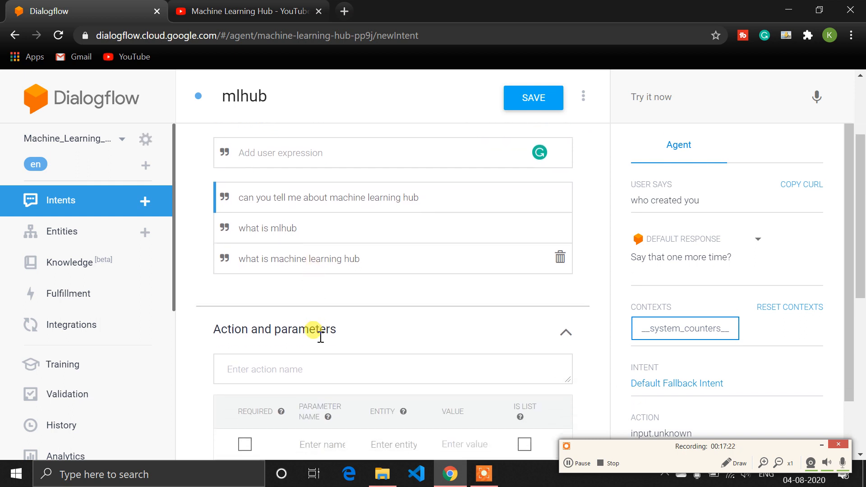
{"action": "scroll", "coordinate": [320, 337], "scroll_direction": "up", "scroll_amount": 1}
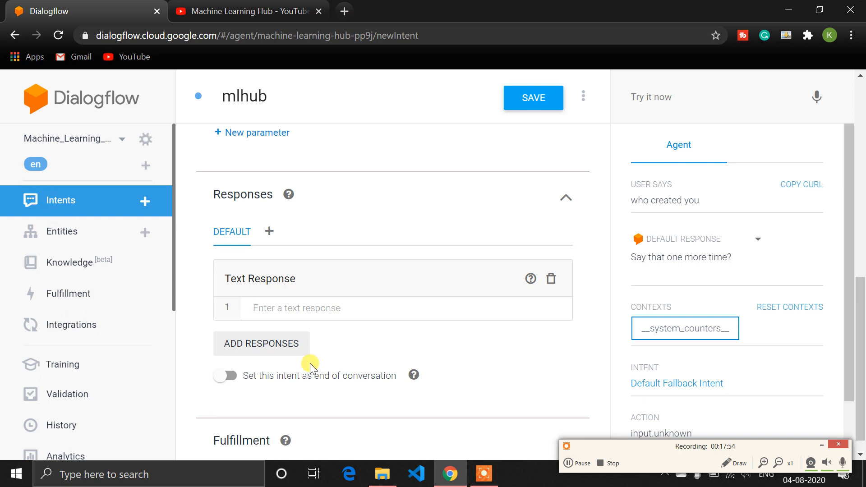
{"action": "type", "text": "Machine L"}
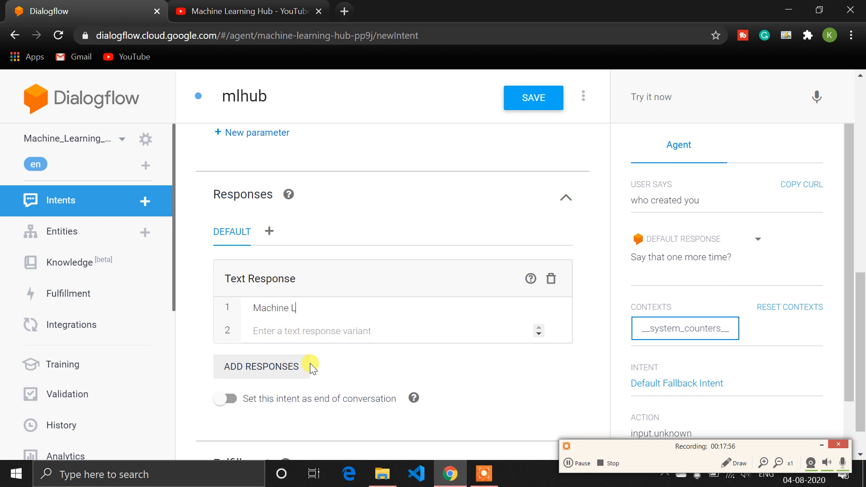
{"action": "type", "text": "earning Hub is a online To"}
{"action": "key", "text": "BackSpace"}
{"action": "key", "text": "BackSpace"}
{"action": "type", "text": "YouTube & Instagram community"}
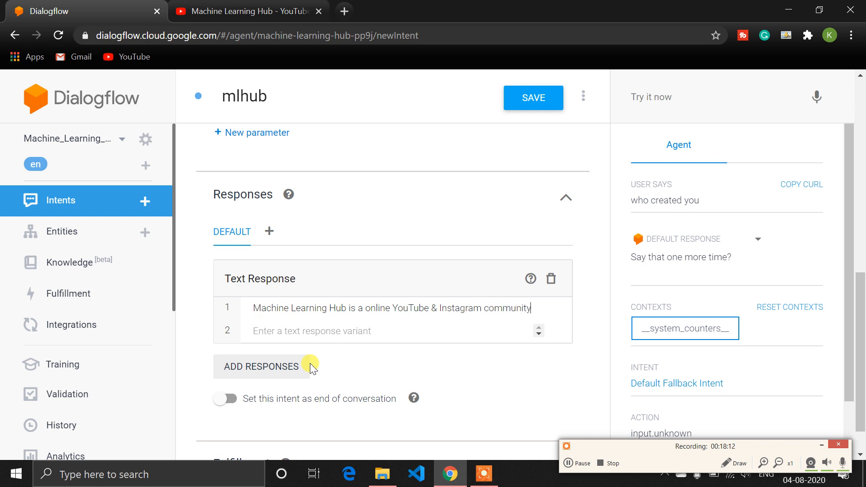
{"action": "type", "text": " which p"}
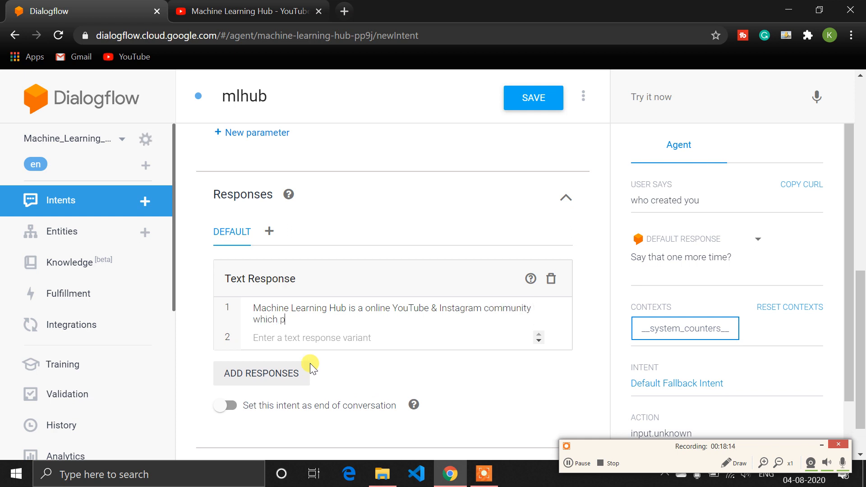
{"action": "type", "text": "rovides free knowledge of ama"}
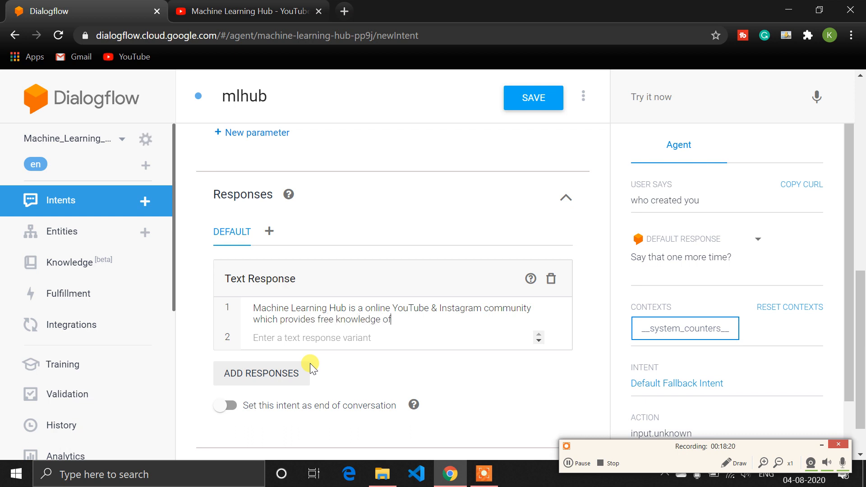
{"action": "key", "text": "BackSpace"}
{"action": "key", "text": "BackSpace"}
{"action": "key", "text": "BackSpace"}
{"action": "type", "text": "Machine L"}
{"action": "type", "text": "earning and Ma"}
{"action": "key", "text": "BackSpace"}
{"action": "key", "text": "BackSpace"}
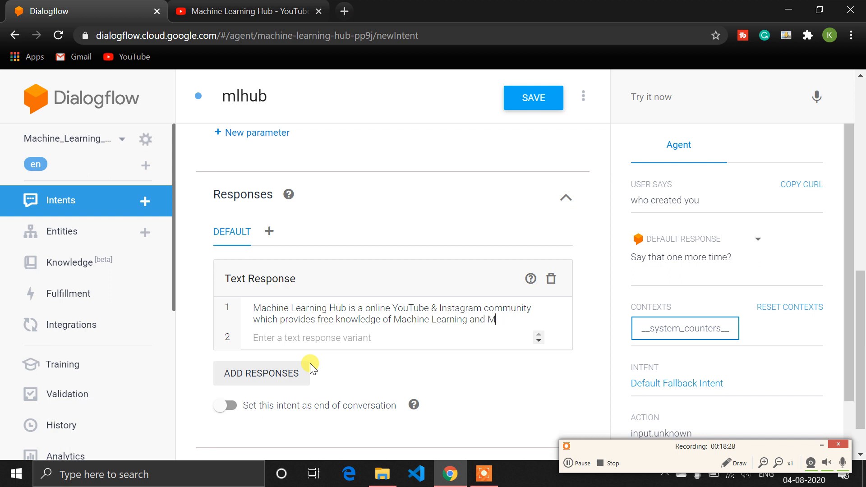
{"action": "type", "text": "many more things."}
- Check the mlhub intent's training phrases and response, and save the intent
{"action": "scroll", "coordinate": [310, 364], "scroll_direction": "up", "scroll_amount": 10}
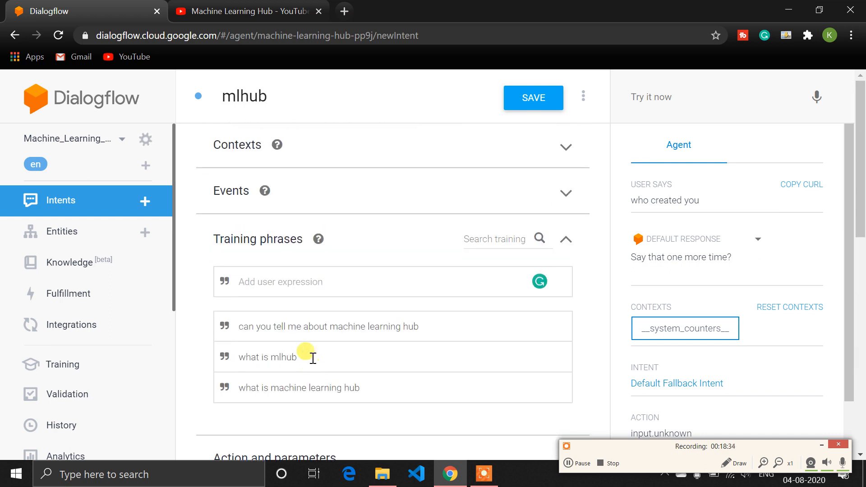
{"action": "scroll", "coordinate": [394, 305], "scroll_direction": "down", "scroll_amount": 5}
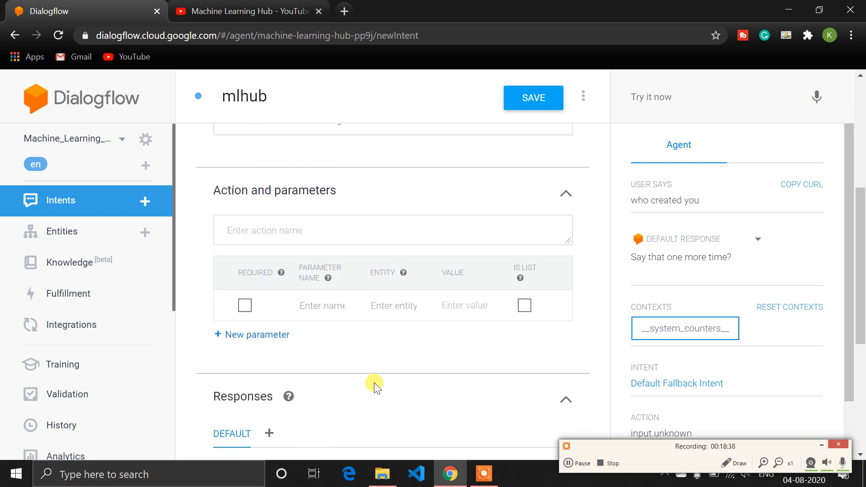
{"action": "scroll", "coordinate": [373, 385], "scroll_direction": "down", "scroll_amount": 4}
{"action": "left_click", "coordinate": [523, 98]}
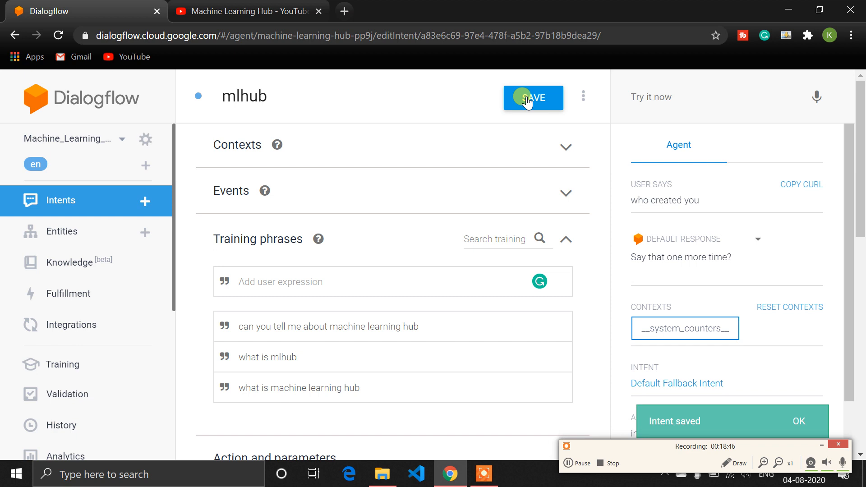
- Look over the saved training phrases and the last test result, and save the mlhub intent again
{"action": "scroll", "coordinate": [368, 287], "scroll_direction": "down", "scroll_amount": 2}
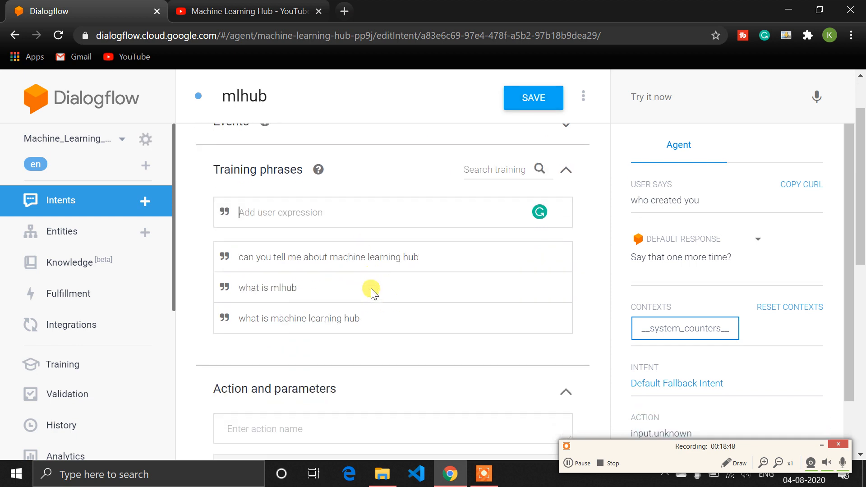
{"action": "left_click_drag", "start_coordinate": [851, 356], "coordinate": [846, 411]}
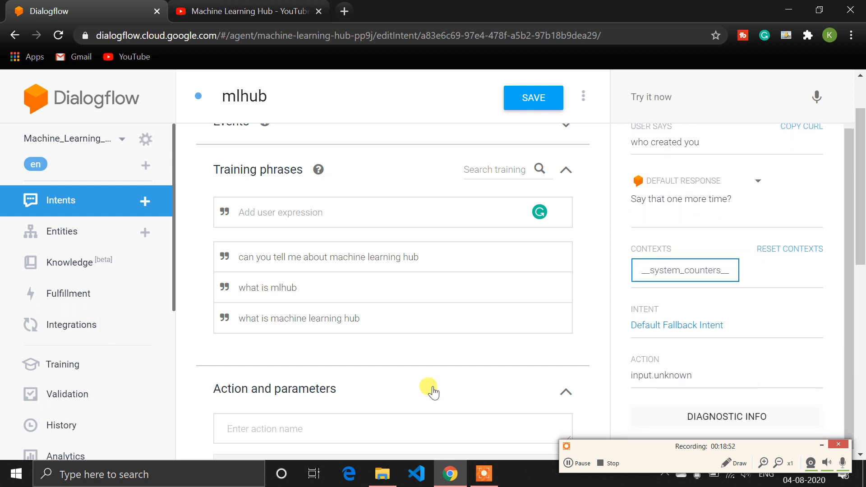
{"action": "scroll", "coordinate": [410, 290], "scroll_direction": "up", "scroll_amount": 2}
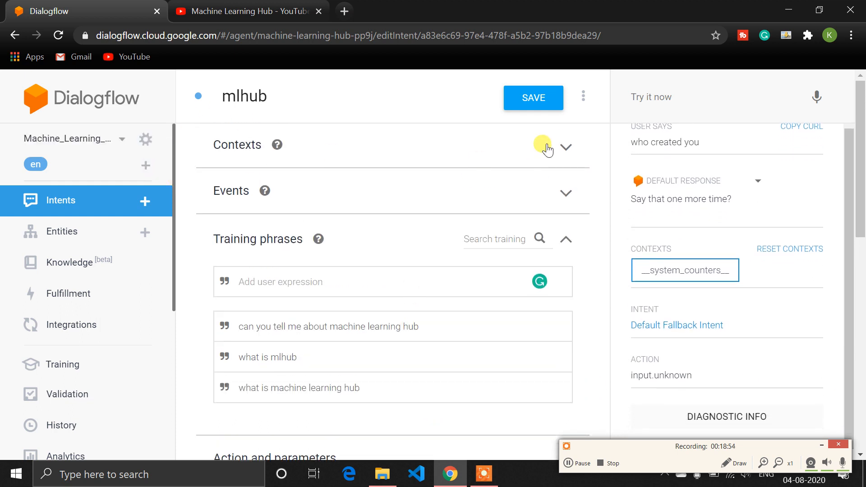
{"action": "left_click", "coordinate": [514, 96]}
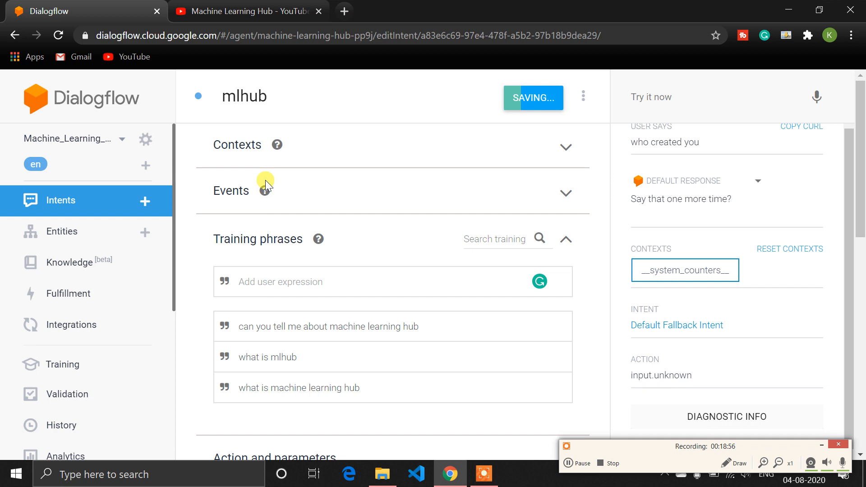
- Return to the intents list, ask the agent "who created you" and highlight its reply
{"action": "left_click", "coordinate": [58, 203]}
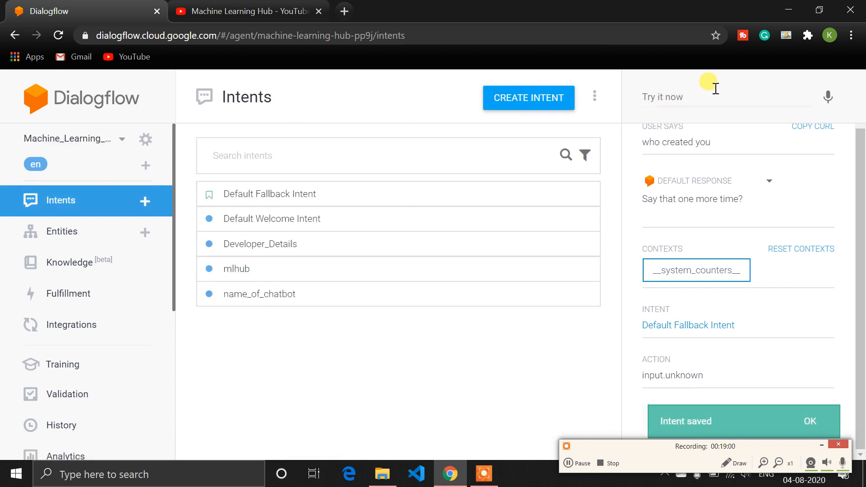
{"action": "left_click", "coordinate": [688, 94]}
{"action": "mouse_move", "coordinate": [559, 273]}
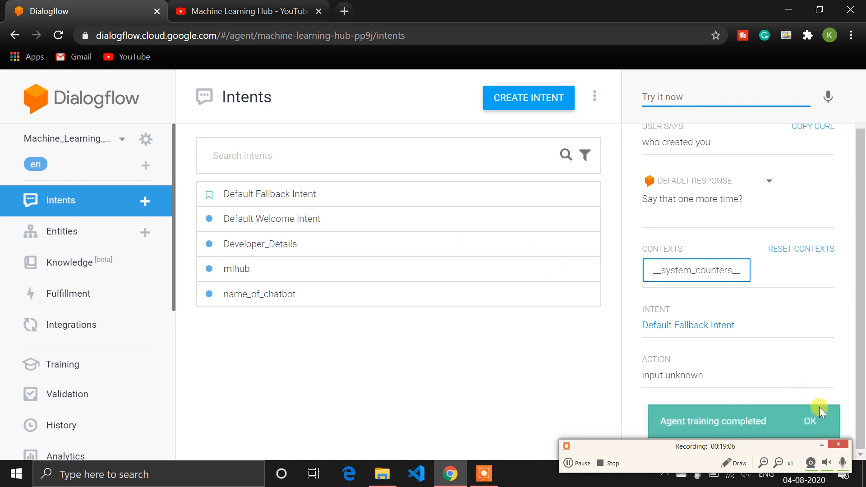
{"action": "left_click", "coordinate": [807, 421]}
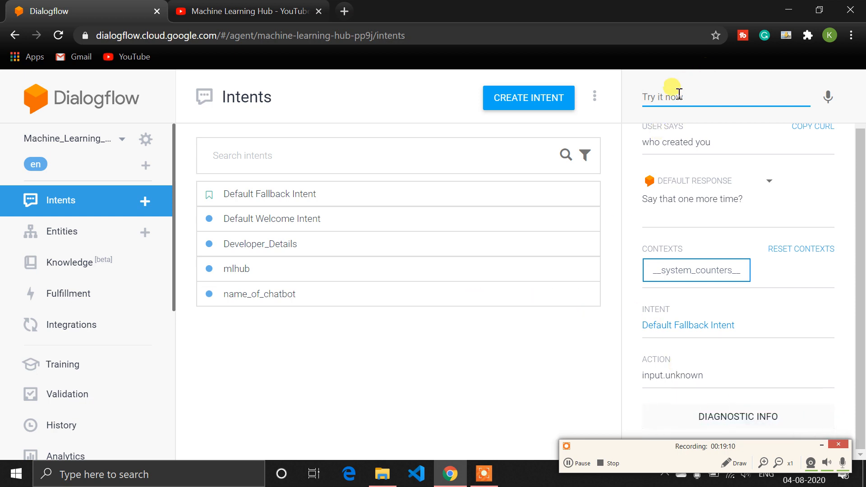
{"action": "type", "text": "who"}
{"action": "key", "text": "Down"}
{"action": "key", "text": "Return"}
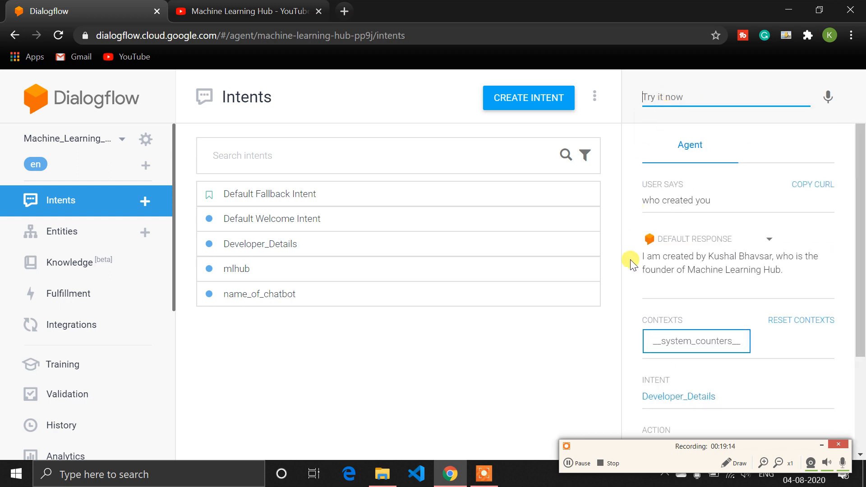
{"action": "left_click_drag", "start_coordinate": [638, 253], "coordinate": [807, 287]}
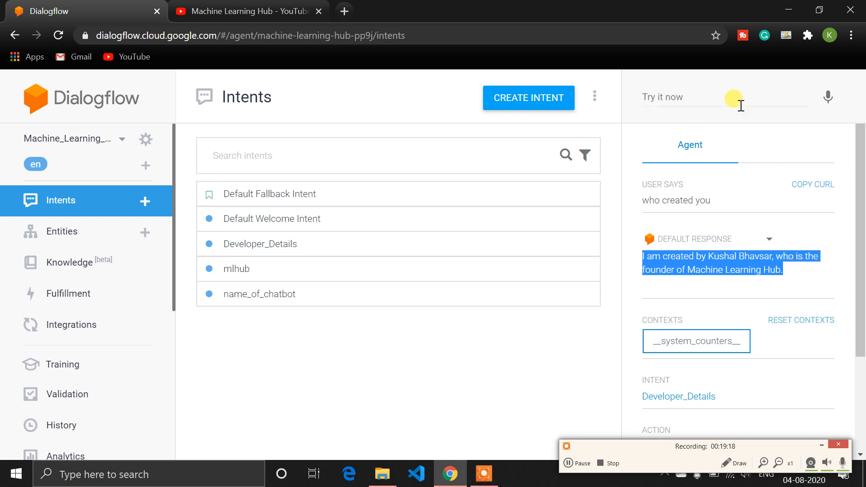
- Test the mlhub intent by asking the agent "what is the machine learning hub" and highlight its reply
{"action": "left_click", "coordinate": [699, 97]}
{"action": "type", "text": "what"}
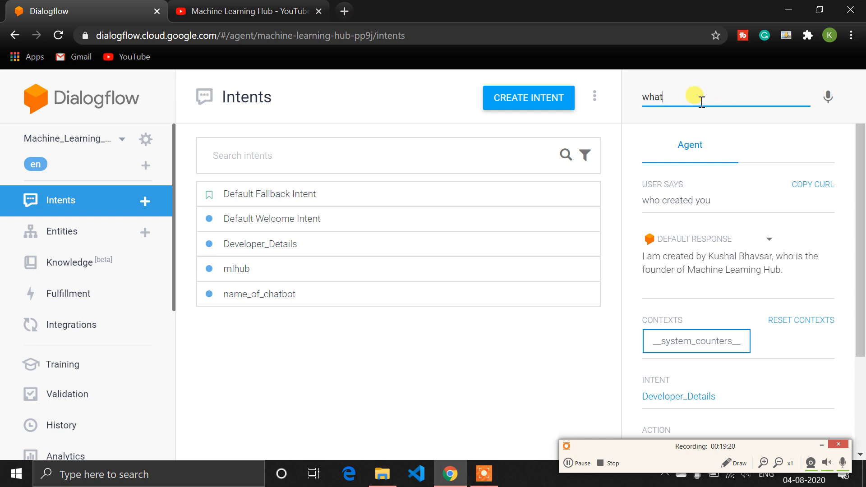
{"action": "type", "text": " is the machine learning hub"}
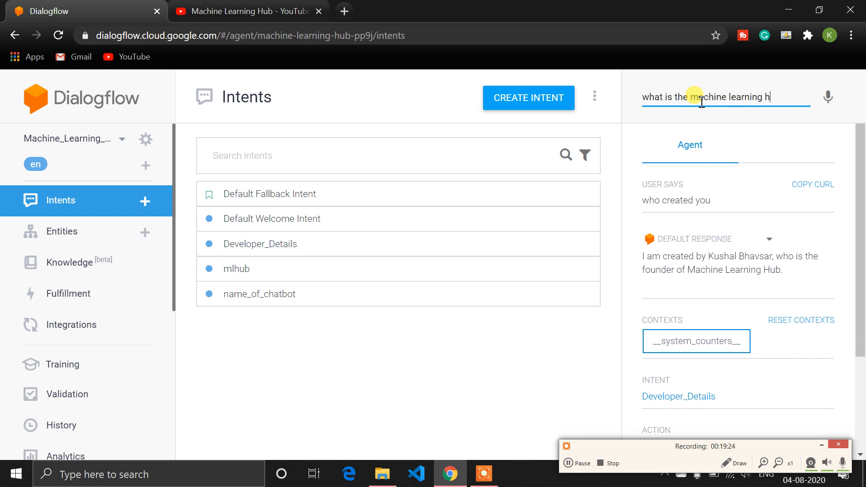
{"action": "key", "text": "Return"}
{"action": "left_click_drag", "start_coordinate": [643, 260], "coordinate": [692, 333]}
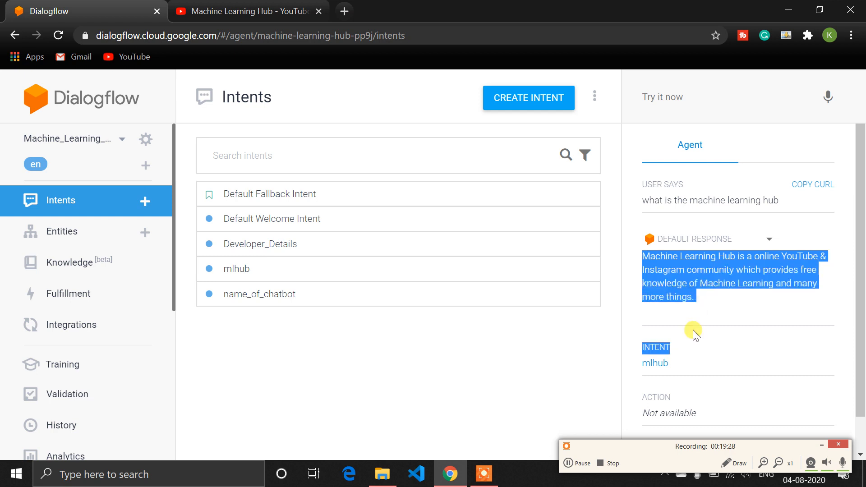
{"action": "left_click", "coordinate": [697, 96]}
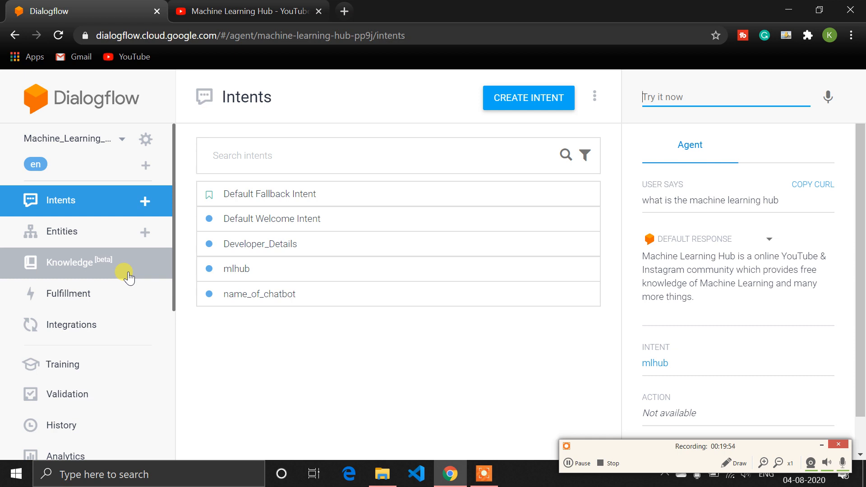
- Open the agent's integrations page
{"action": "left_click", "coordinate": [74, 322]}
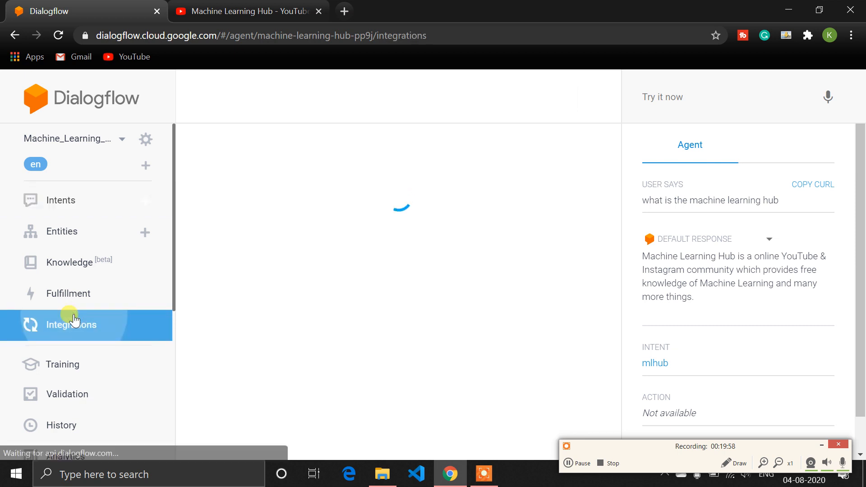
- Look through the available integrations and enable the text-based Web Demo integration for the agent
{"action": "scroll", "coordinate": [333, 281], "scroll_direction": "down", "scroll_amount": 2}
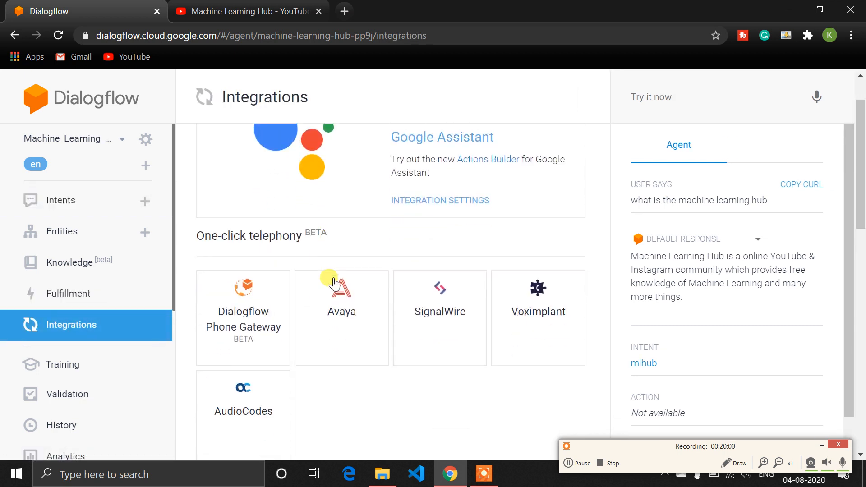
{"action": "scroll", "coordinate": [334, 282], "scroll_direction": "up", "scroll_amount": 2}
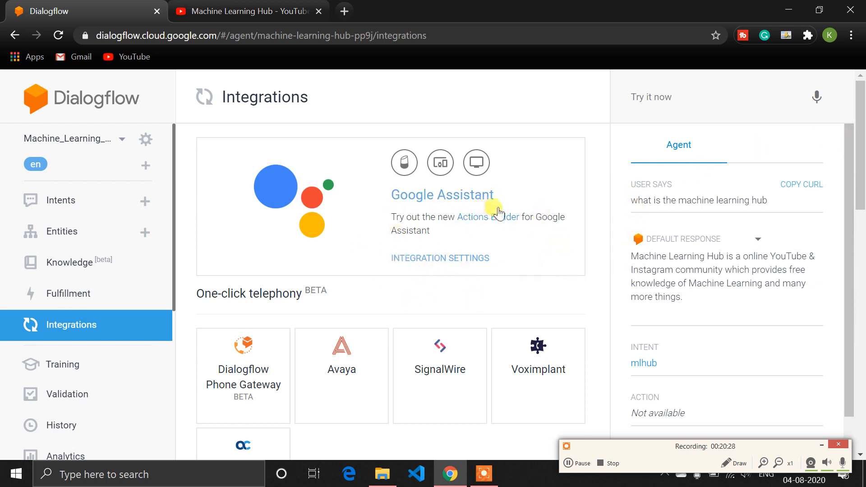
{"action": "scroll", "coordinate": [498, 210], "scroll_direction": "down", "scroll_amount": 3}
{"action": "scroll", "coordinate": [413, 302], "scroll_direction": "down", "scroll_amount": 3}
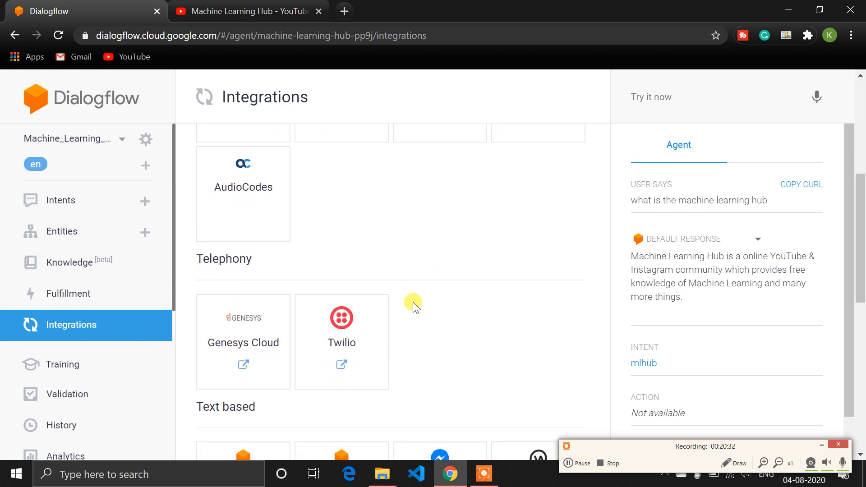
{"action": "scroll", "coordinate": [412, 301], "scroll_direction": "down", "scroll_amount": 2}
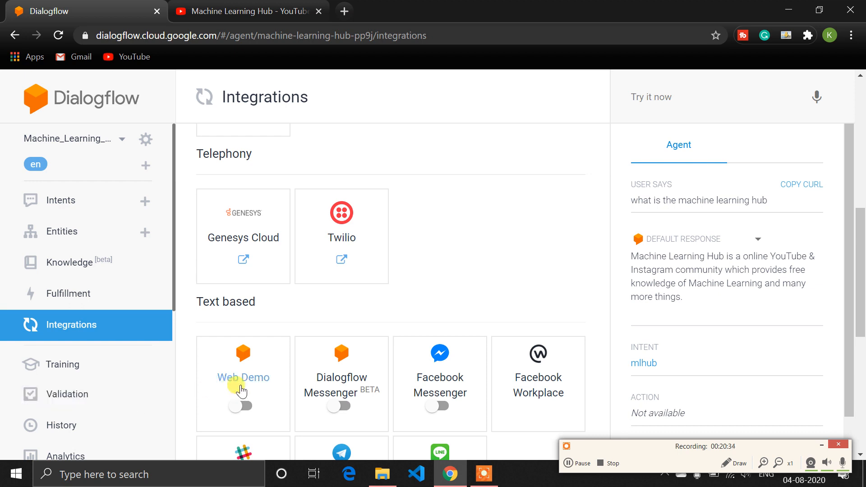
{"action": "left_click", "coordinate": [246, 406]}
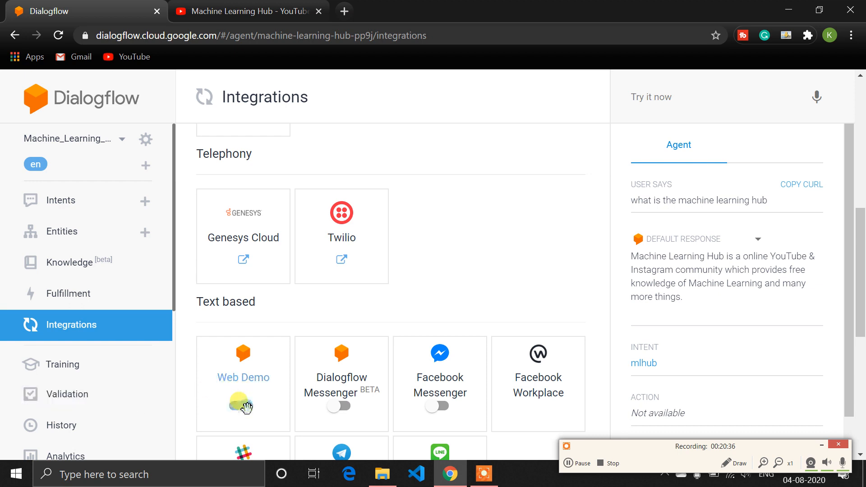
{"action": "scroll", "coordinate": [455, 289], "scroll_direction": "down", "scroll_amount": 1}
{"action": "scroll", "coordinate": [458, 291], "scroll_direction": "down", "scroll_amount": 3}
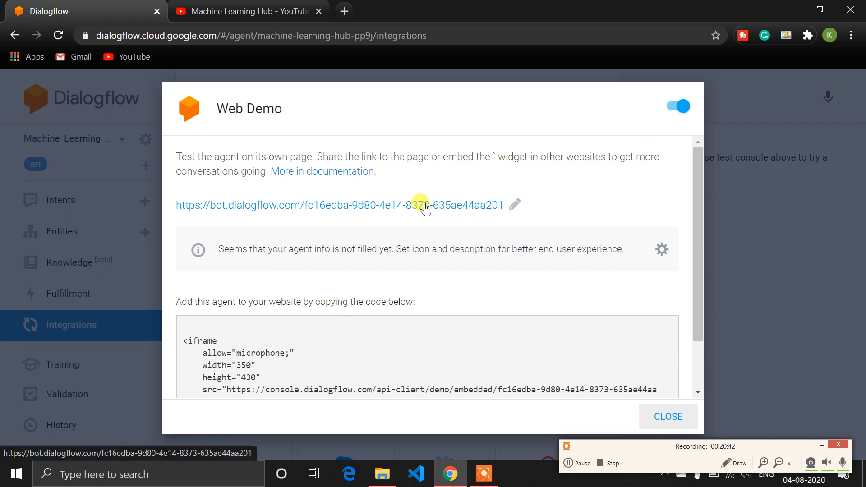
- Open the agent's Web Demo link in a new tab, and copy the iframe embed code from the Web Demo dialog
{"action": "left_click", "coordinate": [392, 205]}
{"action": "left_click", "coordinate": [90, 6]}
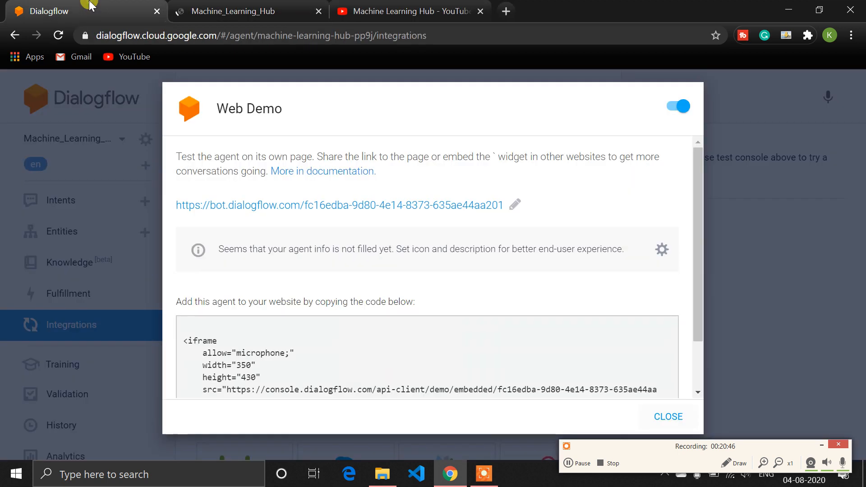
{"action": "scroll", "coordinate": [348, 323], "scroll_direction": "down", "scroll_amount": 2}
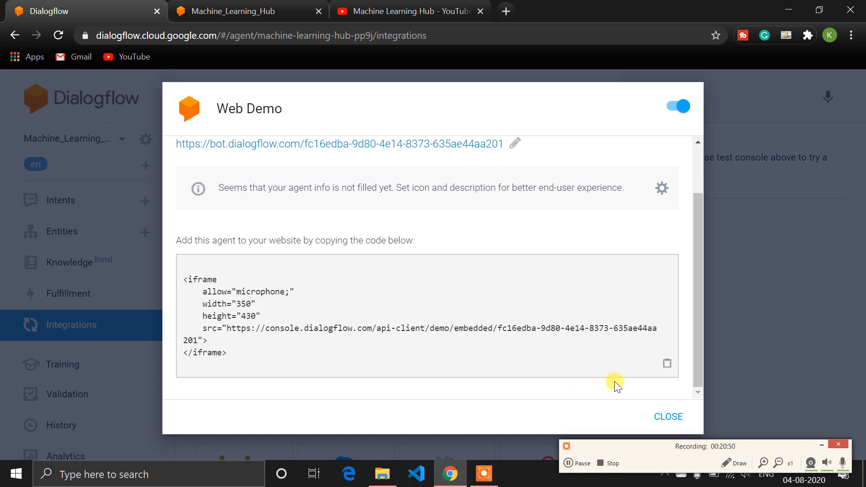
{"action": "left_click", "coordinate": [667, 363]}
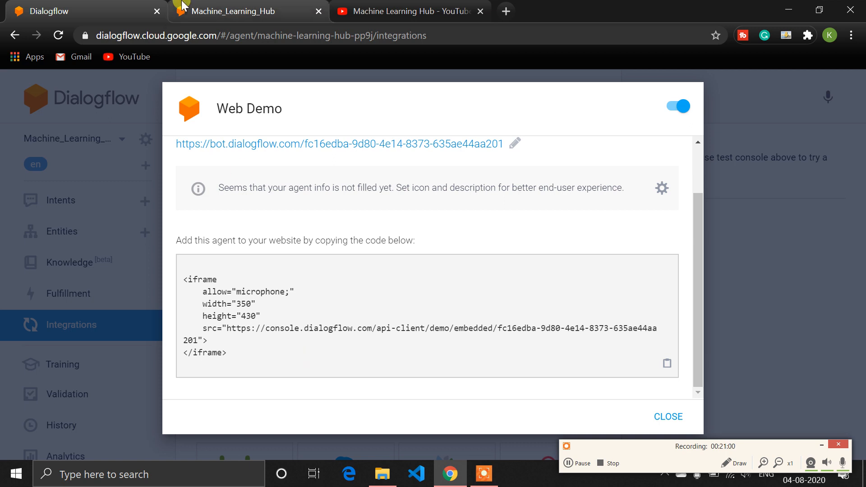
- Switch to the Machine_Learning_Hub demo page and greet the chatbot with "Hello"
{"action": "left_click", "coordinate": [230, 5]}
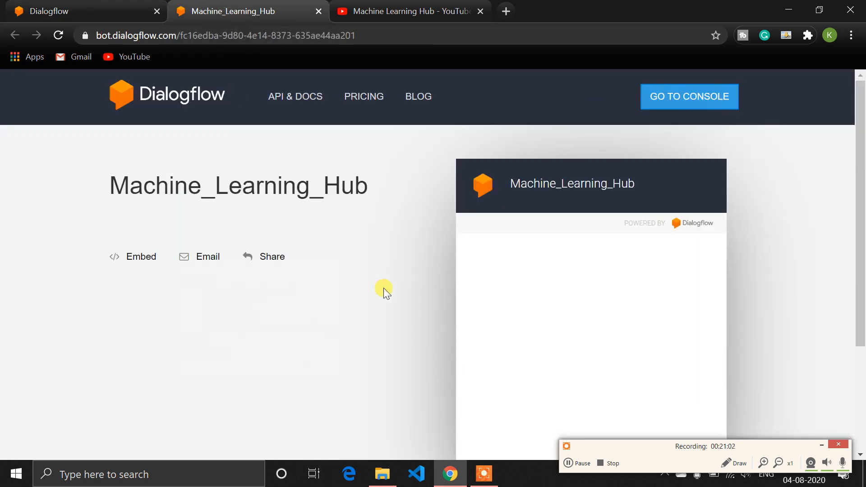
{"action": "scroll", "coordinate": [383, 288], "scroll_direction": "down", "scroll_amount": 1}
{"action": "scroll", "coordinate": [383, 287], "scroll_direction": "down", "scroll_amount": 3}
{"action": "scroll", "coordinate": [383, 287], "scroll_direction": "up", "scroll_amount": 3}
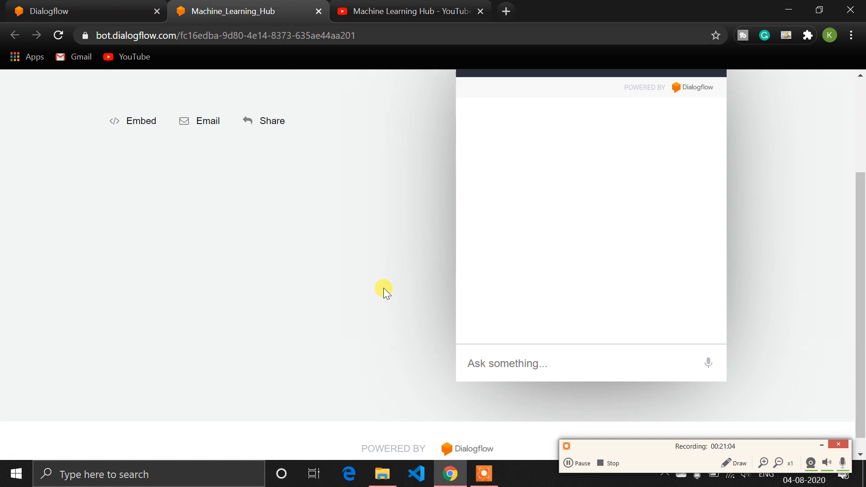
{"action": "scroll", "coordinate": [384, 287], "scroll_direction": "down", "scroll_amount": 3}
{"action": "left_click", "coordinate": [581, 364]}
{"action": "type", "text": "hi"}
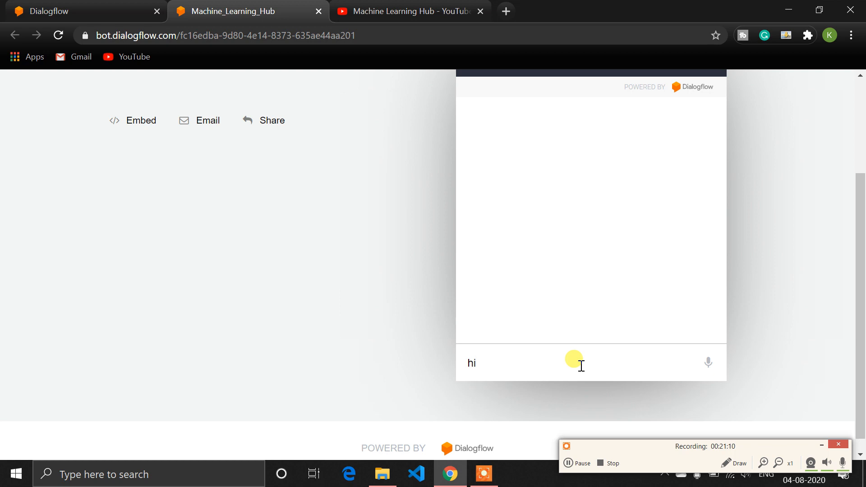
{"action": "key", "text": "Return"}
{"action": "type", "text": "Hello"}
{"action": "key", "text": "Return"}
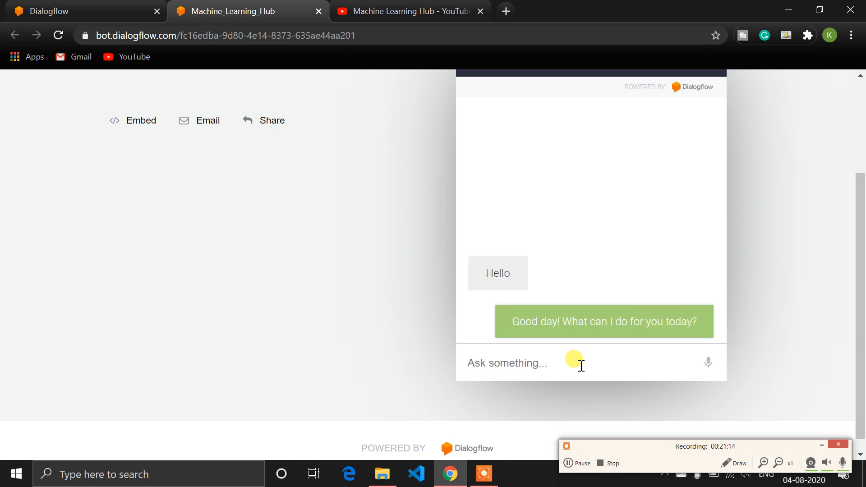
- Ask the demo chatbot "Can you help me" and highlight the question in the conversation
{"action": "type", "text": "Can "}
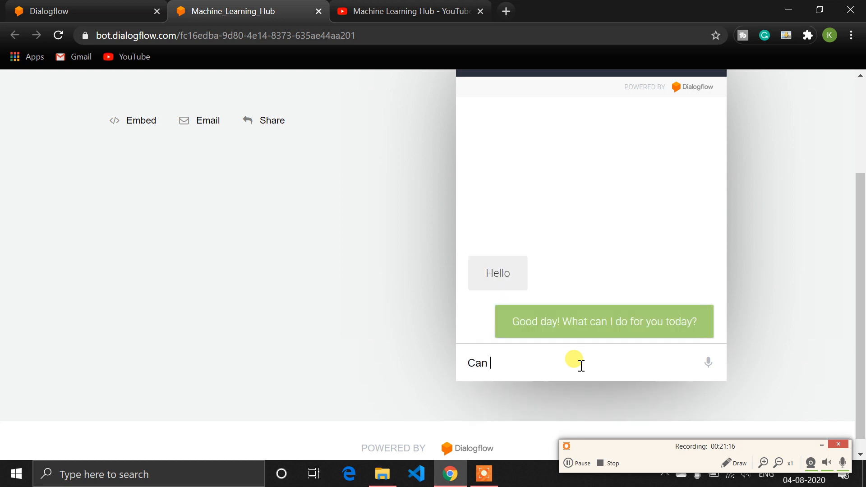
{"action": "type", "text": "you help me"}
{"action": "key", "text": "Return"}
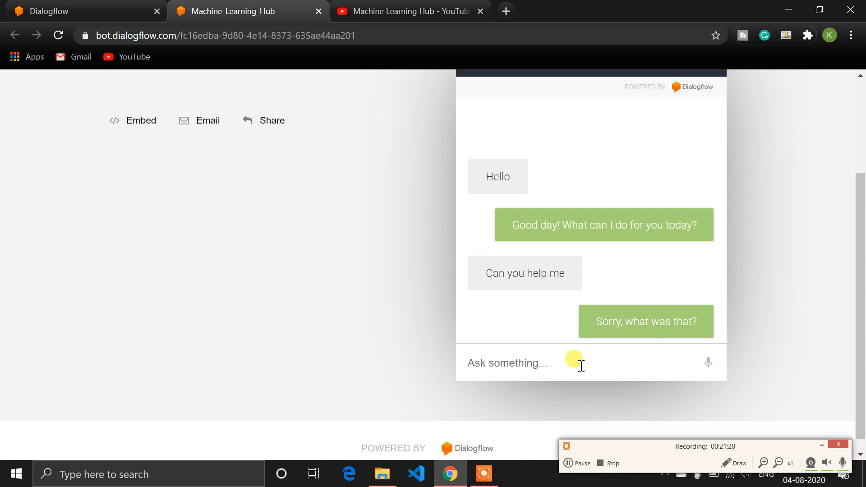
{"action": "left_click_drag", "start_coordinate": [566, 274], "coordinate": [475, 274]}
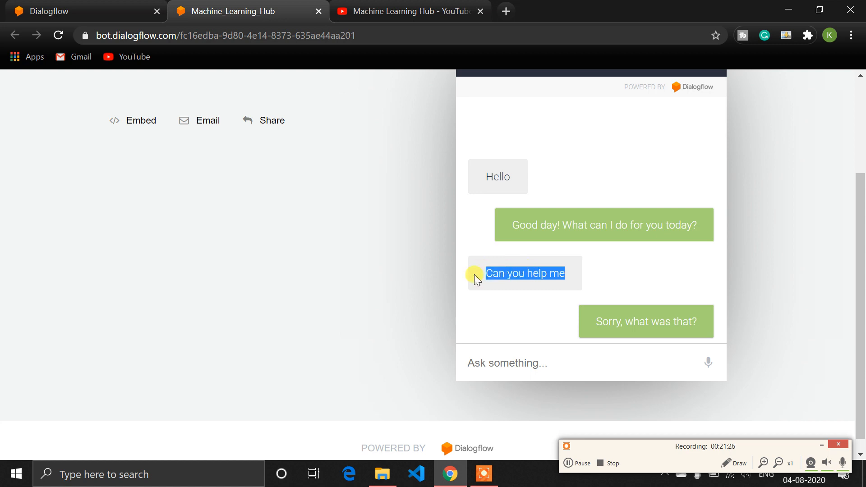
{"action": "left_click_drag", "start_coordinate": [586, 318], "coordinate": [526, 350]}
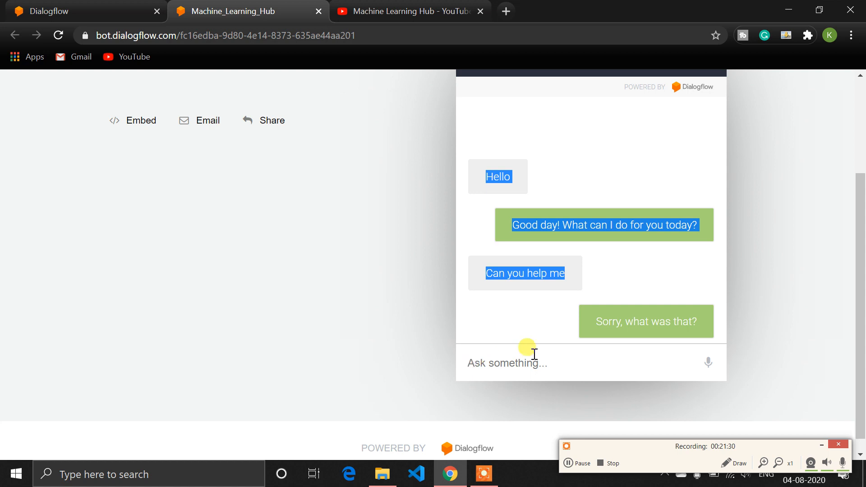
- Ask the demo chatbot "what is your good name" and highlight its reply
{"action": "left_click", "coordinate": [527, 351]}
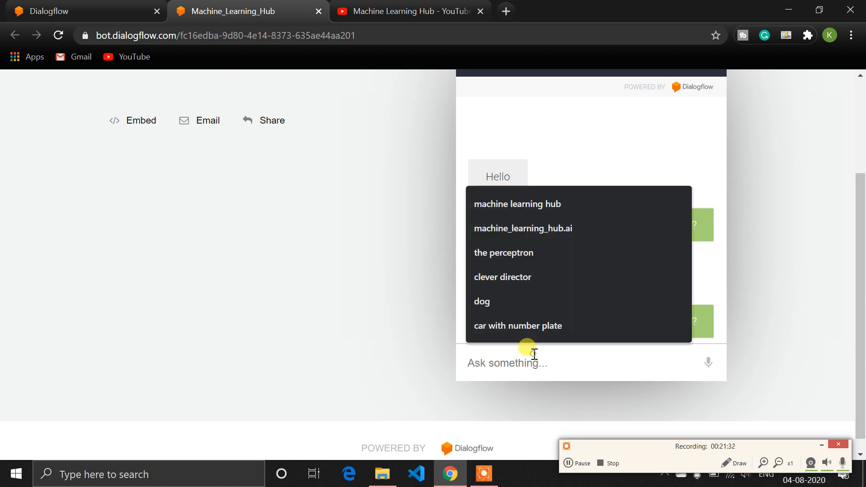
{"action": "type", "text": "sti"}
{"action": "key", "text": "BackSpace"}
{"action": "key", "text": "BackSpace"}
{"action": "key", "text": "BackSpace"}
{"action": "type", "text": "who"}
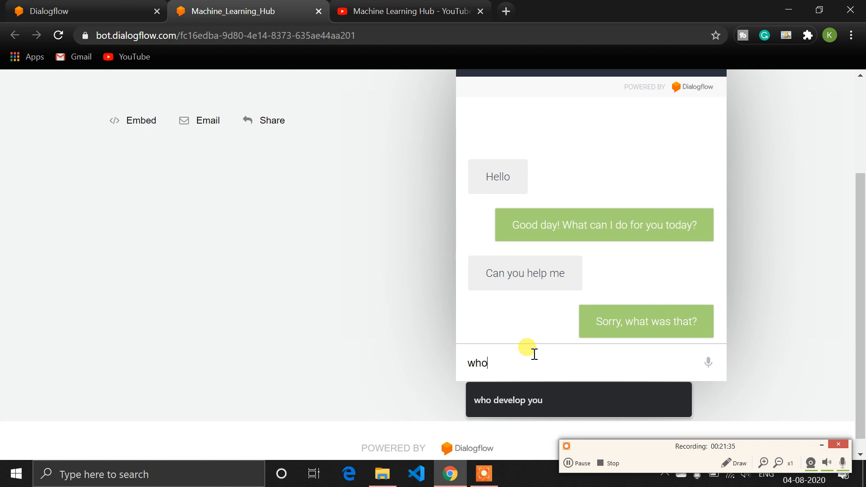
{"action": "key", "text": "BackSpace"}
{"action": "type", "text": "at"}
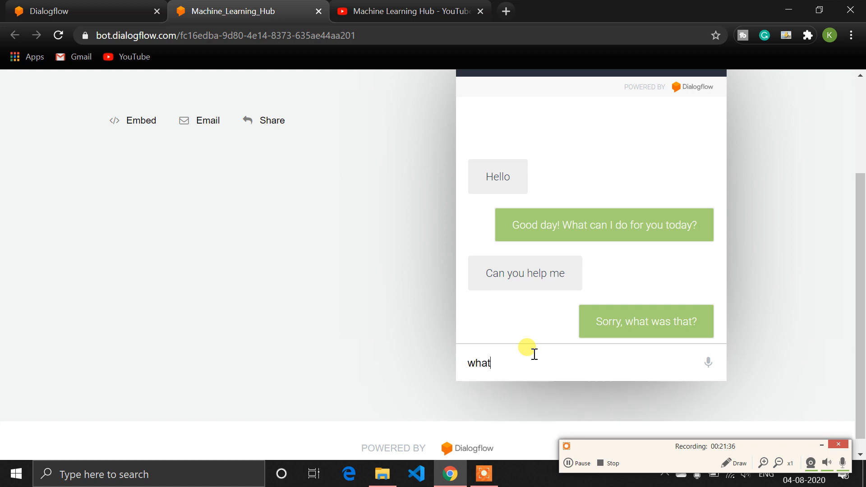
{"action": "type", "text": " is your good name"}
{"action": "key", "text": "Return"}
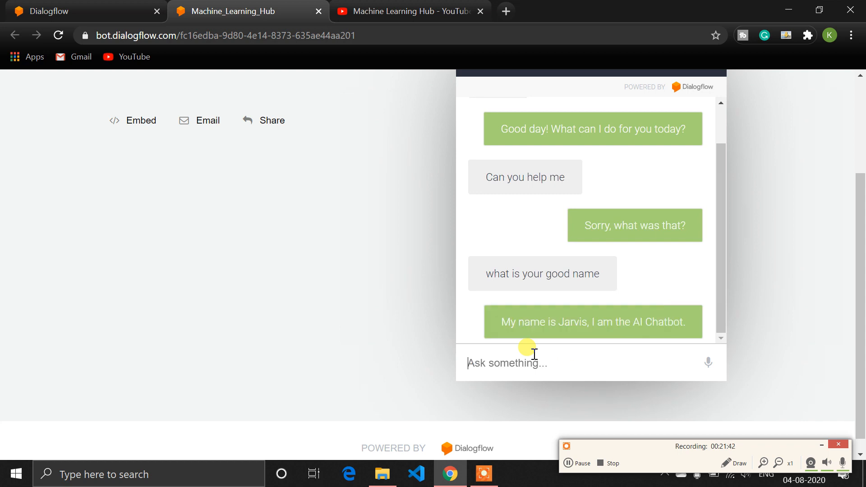
{"action": "left_click_drag", "start_coordinate": [496, 319], "coordinate": [681, 340]}
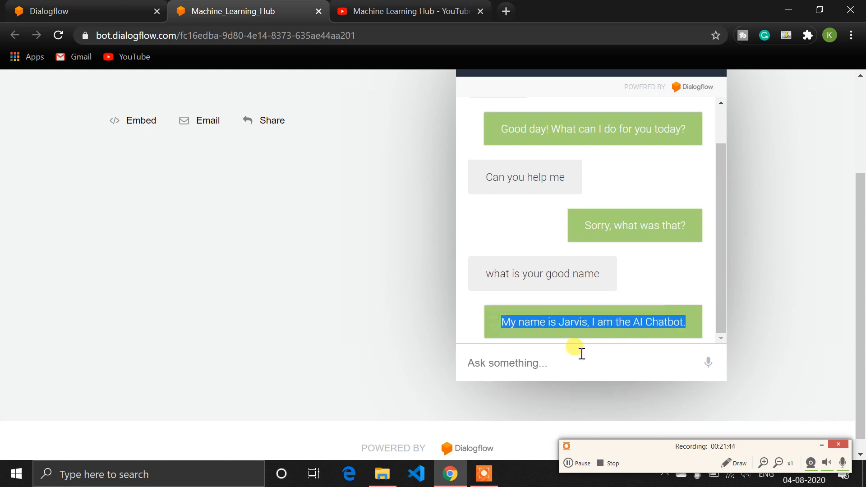
- Ask the demo chatbot "who create you" and respond to its answer with "okay"
{"action": "left_click", "coordinate": [561, 354]}
{"action": "type", "text": "sd"}
{"action": "key", "text": "BackSpace"}
{"action": "key", "text": "BackSpace"}
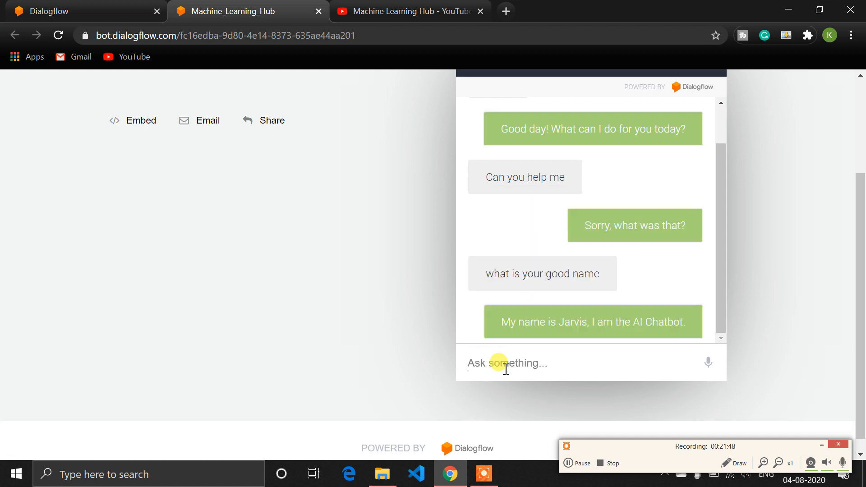
{"action": "type", "text": "who creat"}
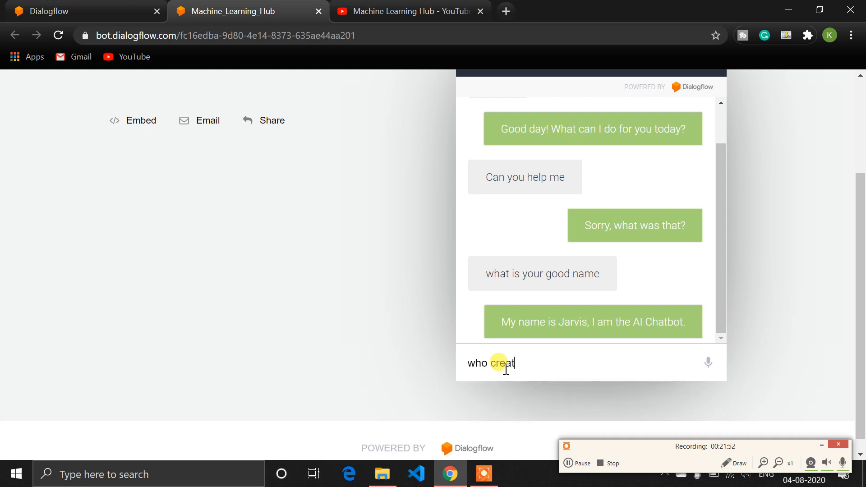
{"action": "type", "text": "e you"}
{"action": "key", "text": "Return"}
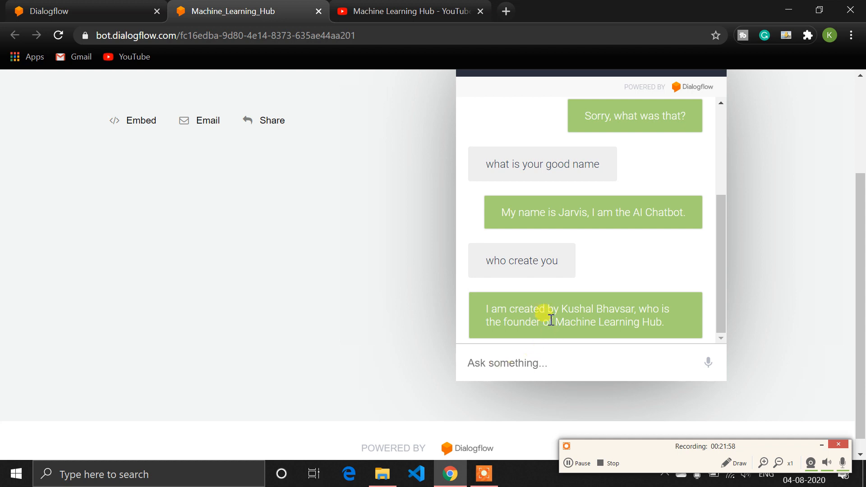
{"action": "type", "text": "okay"}
{"action": "key", "text": "Return"}
- Ask the demo chatbot "what is the machine learning hub" and highlight its reply
{"action": "type", "text": "whay"}
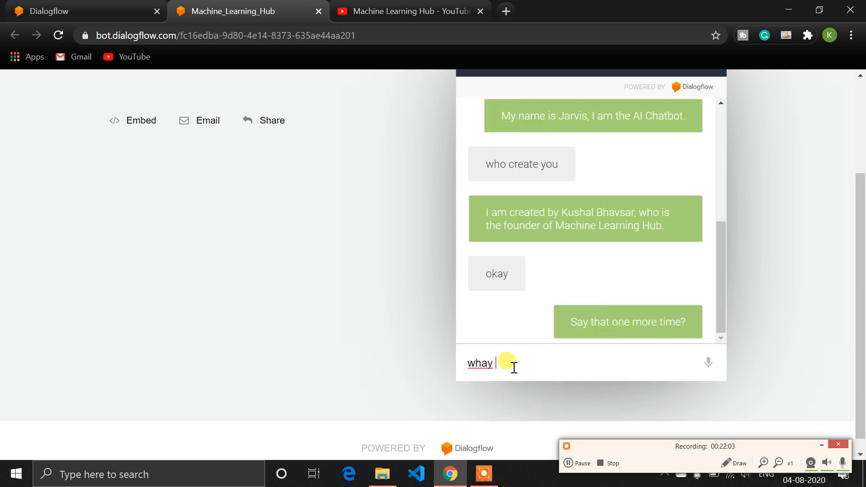
{"action": "key", "text": "BackSpace"}
{"action": "type", "text": "t is the machine learnin "}
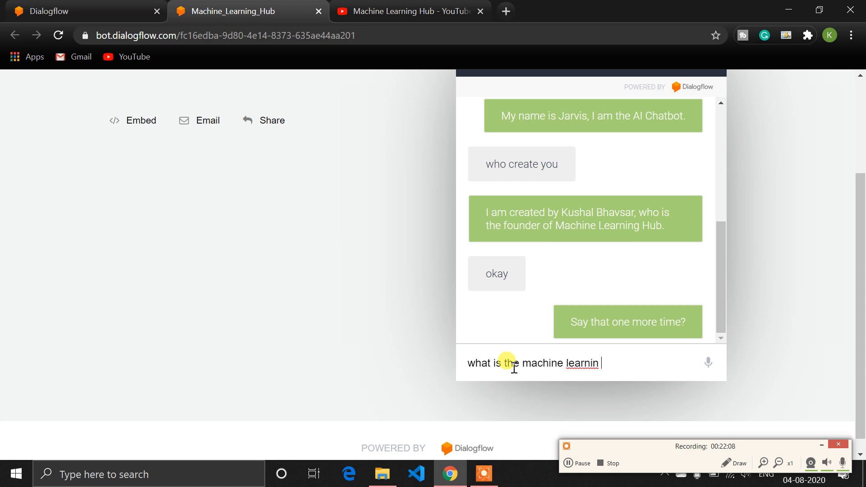
{"action": "type", "text": "g u"}
{"action": "key", "text": "BackSpace"}
{"action": "type", "text": "hub"}
{"action": "key", "text": "Return"}
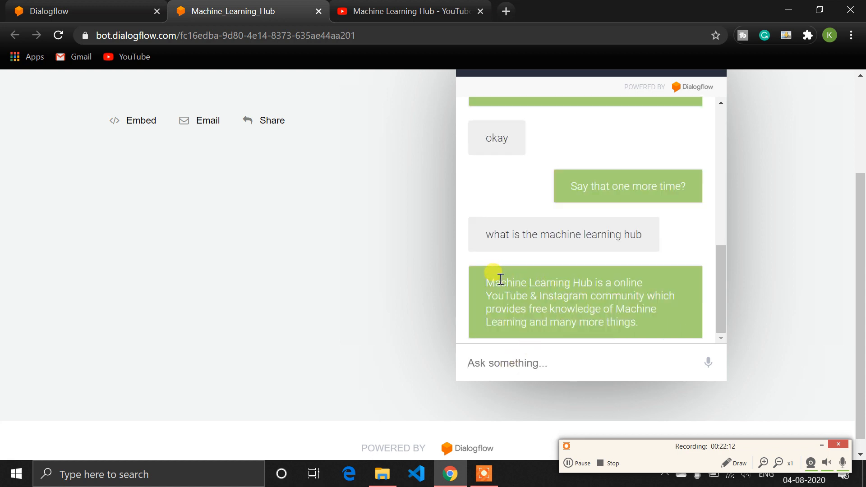
{"action": "left_click_drag", "start_coordinate": [492, 282], "coordinate": [643, 323]}
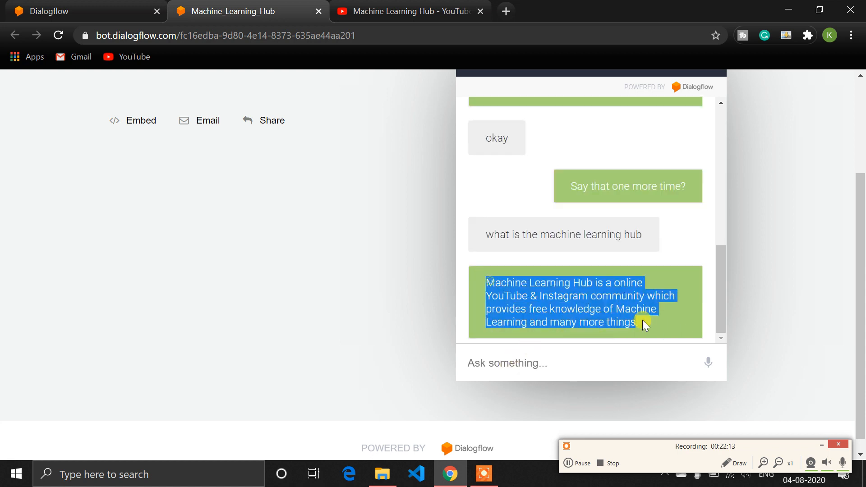
- Send "okay thanks for your help" to the demo chatbot, and look back over its last reply and the whole conversation
{"action": "left_click", "coordinate": [494, 369]}
{"action": "type", "text": "okay thanks"}
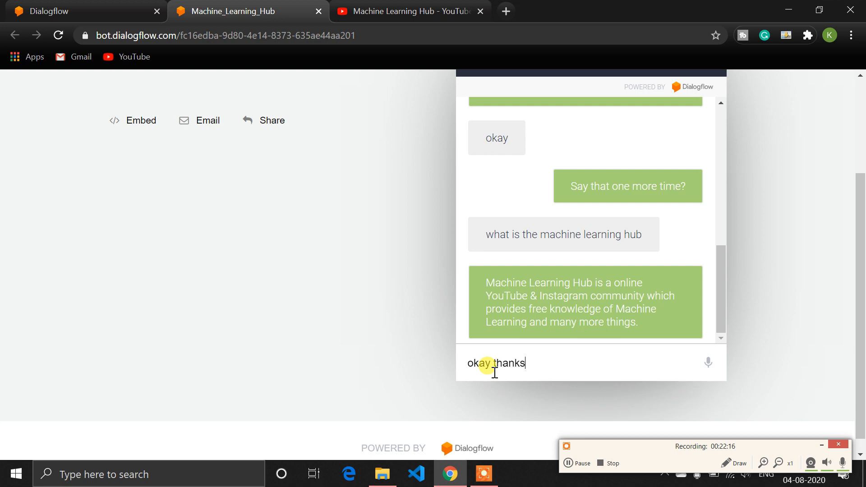
{"action": "type", "text": " for your help"}
{"action": "key", "text": "Return"}
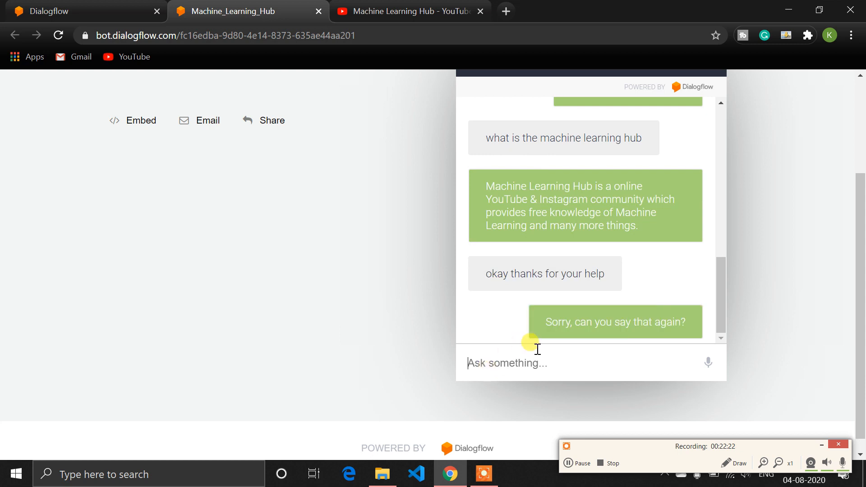
{"action": "scroll", "coordinate": [535, 349], "scroll_direction": "up", "scroll_amount": 2}
{"action": "scroll", "coordinate": [558, 341], "scroll_direction": "up", "scroll_amount": 4}
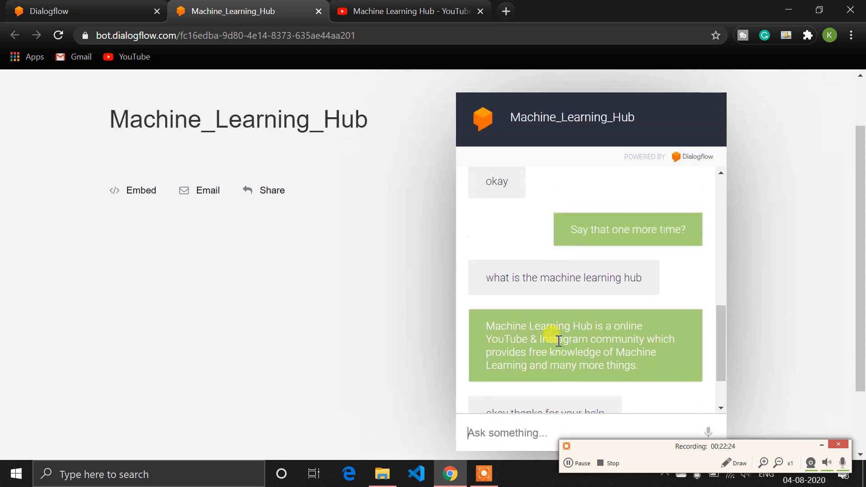
{"action": "scroll", "coordinate": [558, 342], "scroll_direction": "down", "scroll_amount": 5}
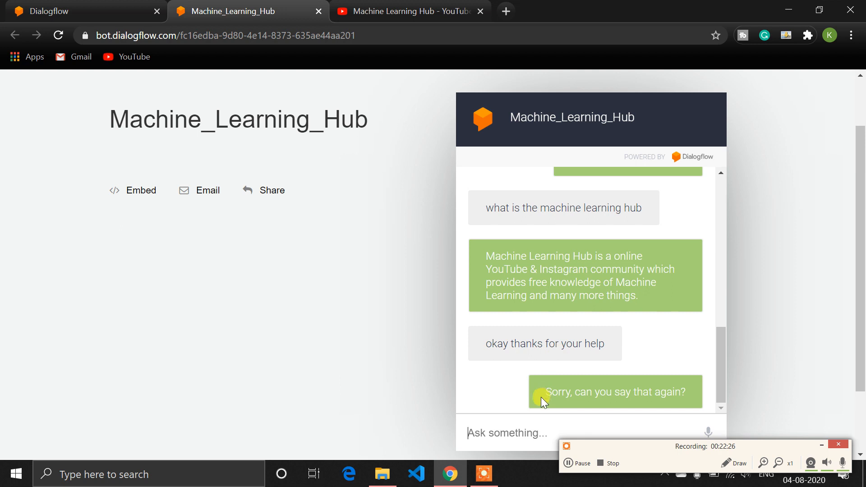
{"action": "left_click_drag", "start_coordinate": [540, 399], "coordinate": [671, 407]}
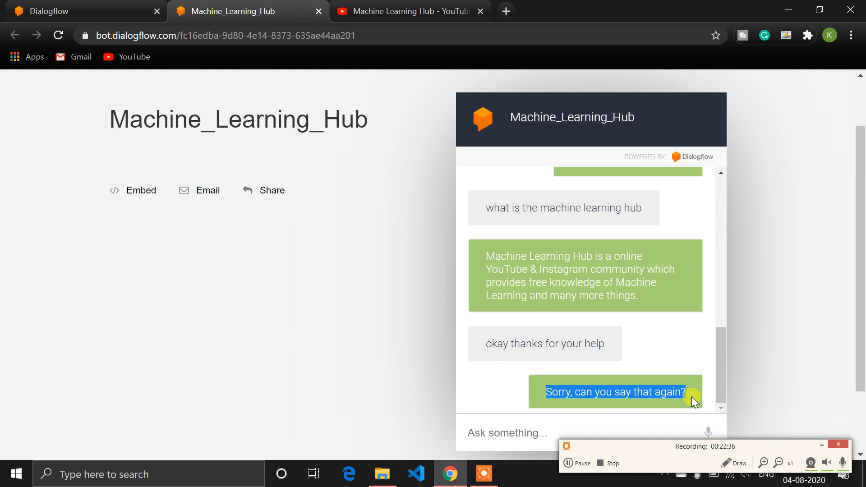
{"action": "scroll", "coordinate": [676, 367], "scroll_direction": "up", "scroll_amount": 15}
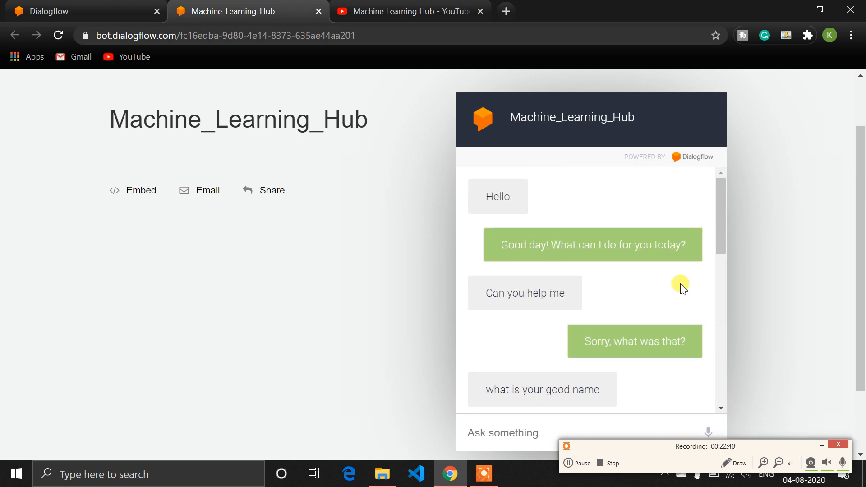
- Return from the demo chat to the Dialogflow console, review the Web Demo link and iframe embed code, and close the Web Demo settings
{"action": "scroll", "coordinate": [680, 284], "scroll_direction": "down", "scroll_amount": 6}
{"action": "scroll", "coordinate": [680, 283], "scroll_direction": "down", "scroll_amount": 3}
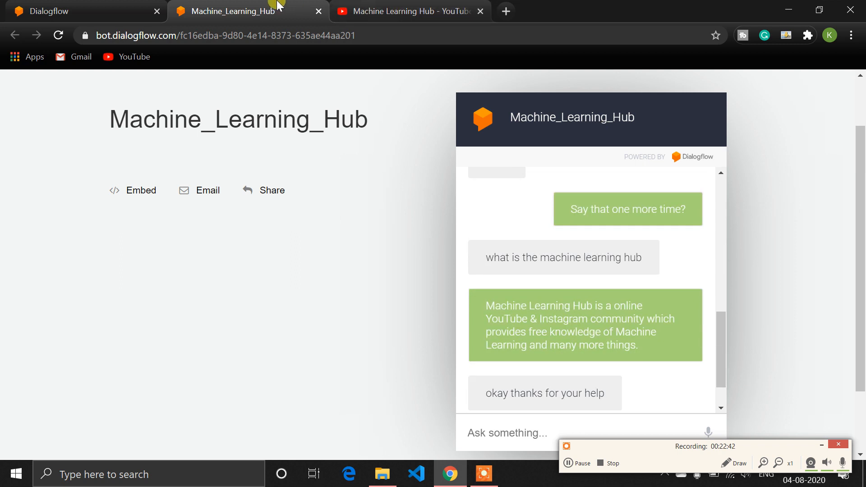
{"action": "left_click", "coordinate": [112, 6]}
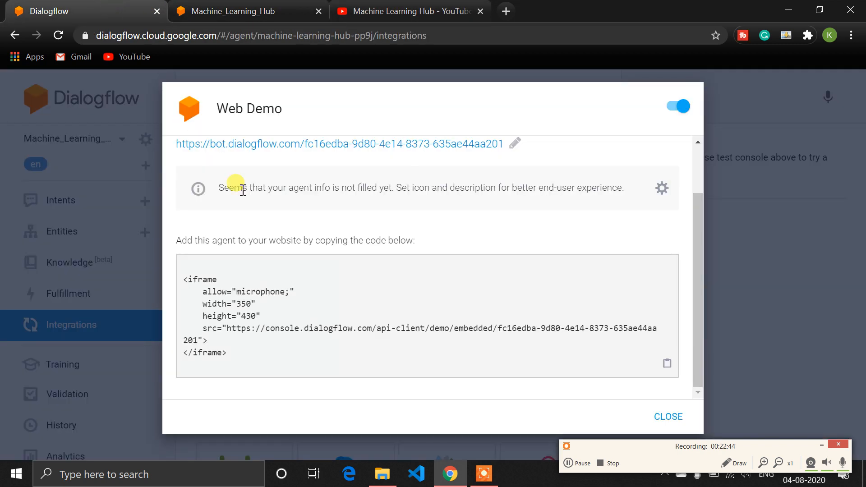
{"action": "scroll", "coordinate": [318, 281], "scroll_direction": "up", "scroll_amount": 2}
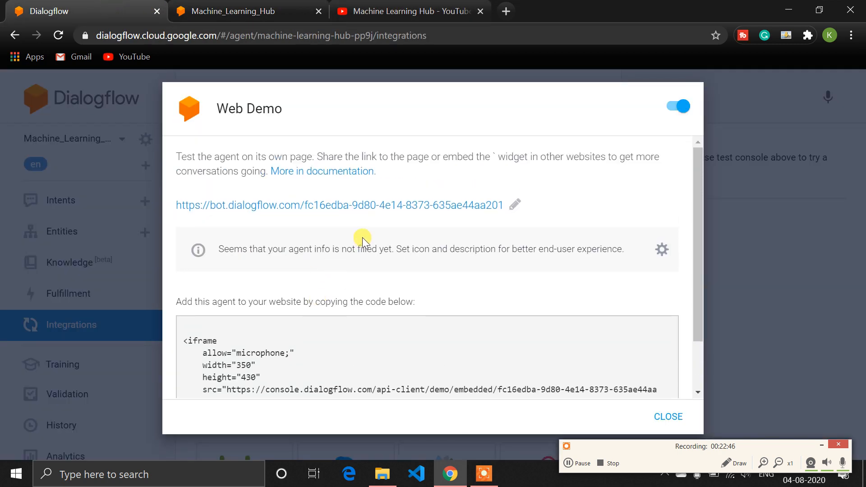
{"action": "scroll", "coordinate": [307, 324], "scroll_direction": "down", "scroll_amount": 1}
{"action": "scroll", "coordinate": [310, 326], "scroll_direction": "down", "scroll_amount": 1}
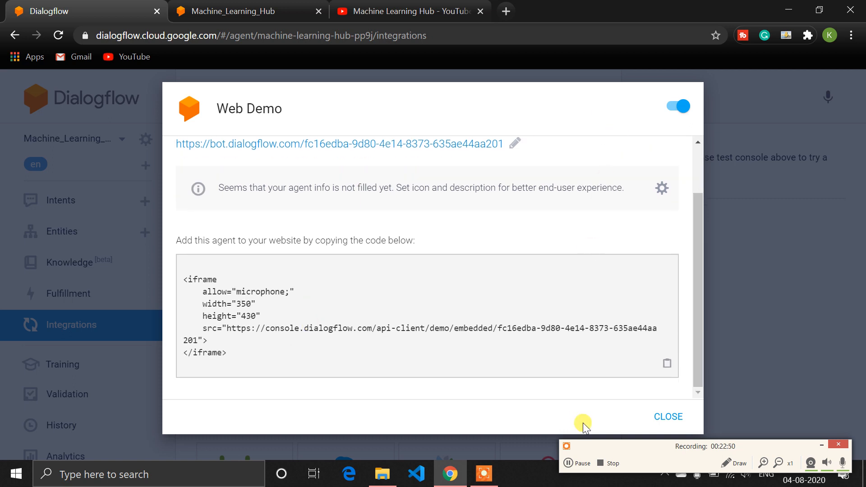
{"action": "left_click", "coordinate": [658, 419]}
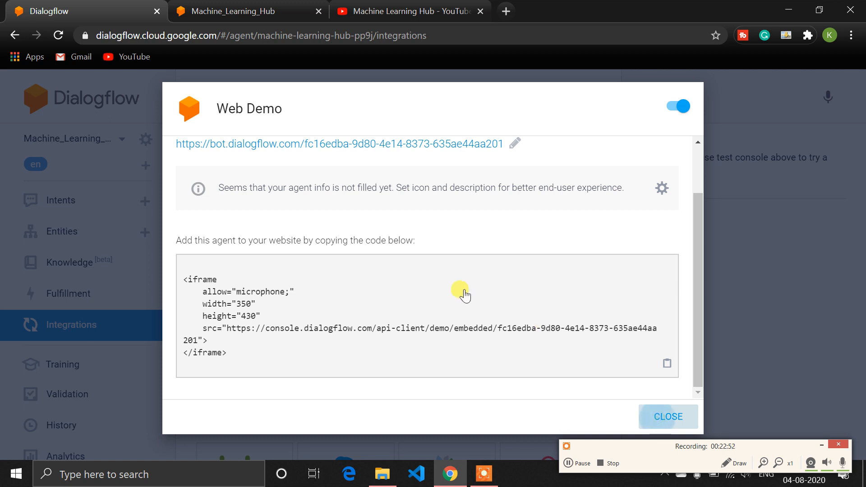
- Look over the agent's integrations and switch to the Machine Learning Hub YouTube channel page
{"action": "scroll", "coordinate": [679, 401], "scroll_direction": "up", "scroll_amount": 2}
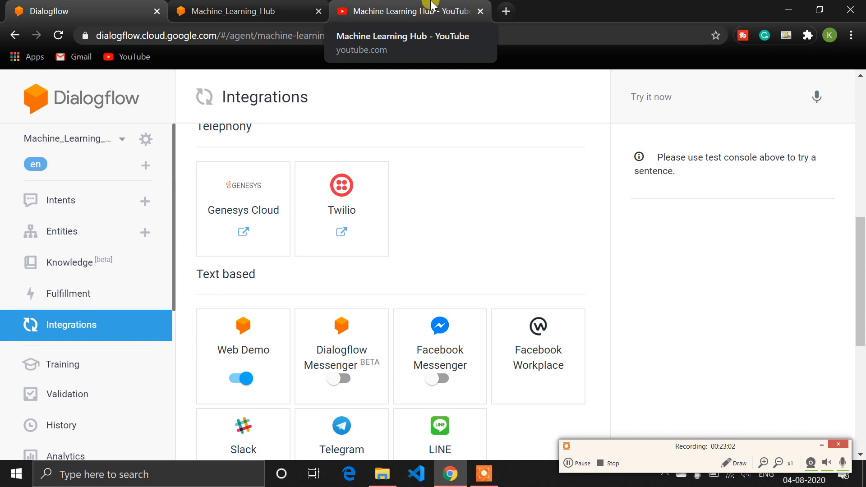
{"action": "left_click", "coordinate": [433, 5]}
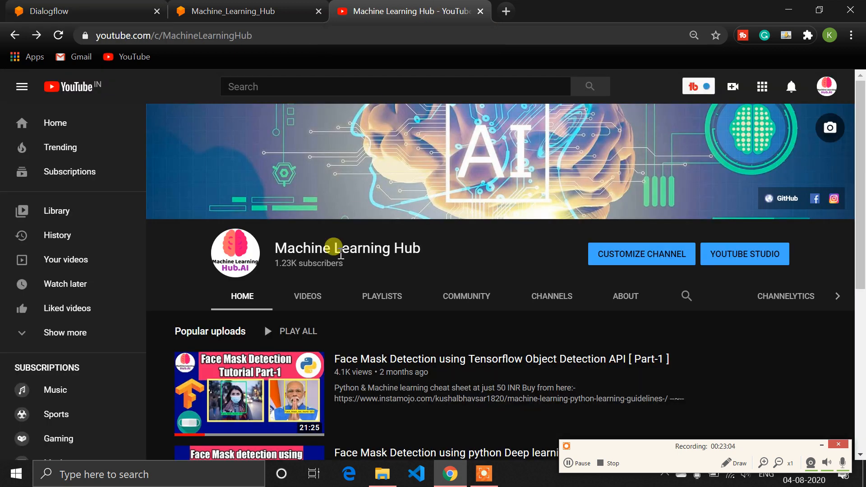